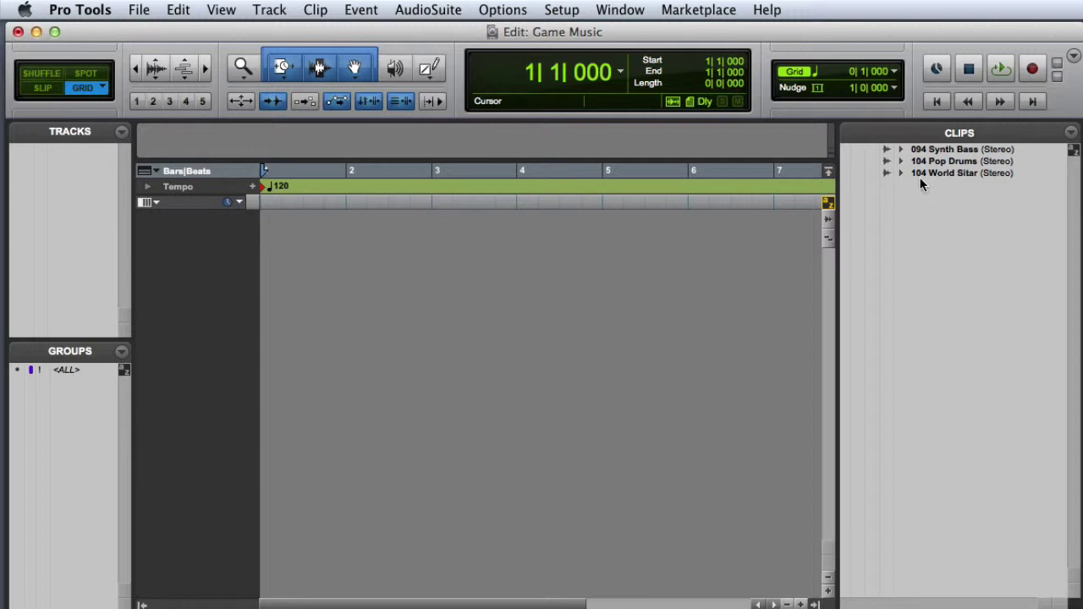
# - Put the 104 World Sitar clip on its own new track and zoom out to show it whole
pyautogui.click(942, 173)
pyautogui.moveTo(942, 173); pyautogui.dragTo(45, 229)
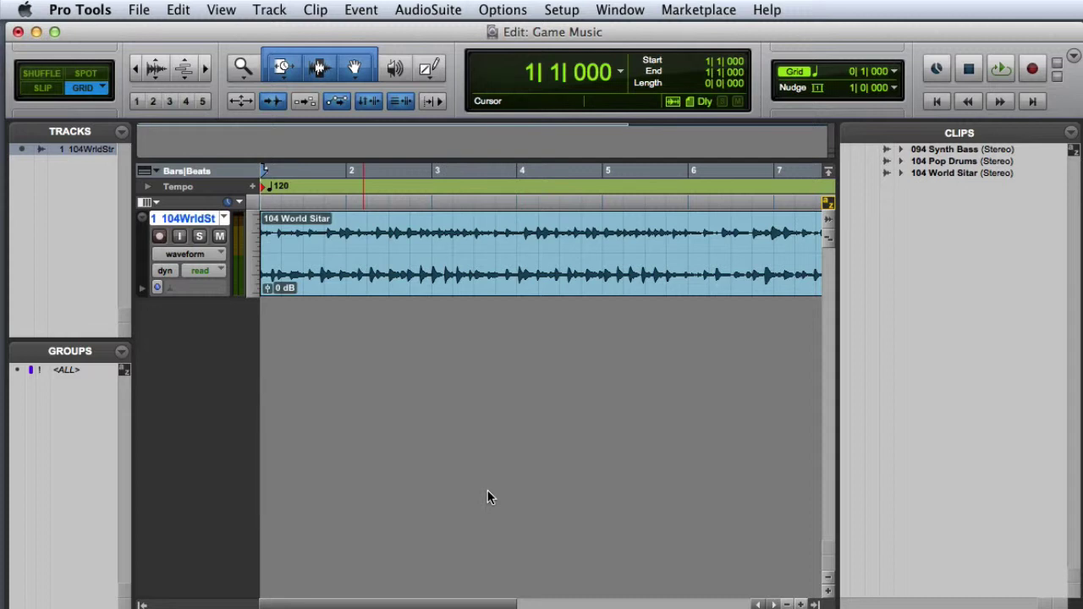
pyautogui.press('super+bracketleft')
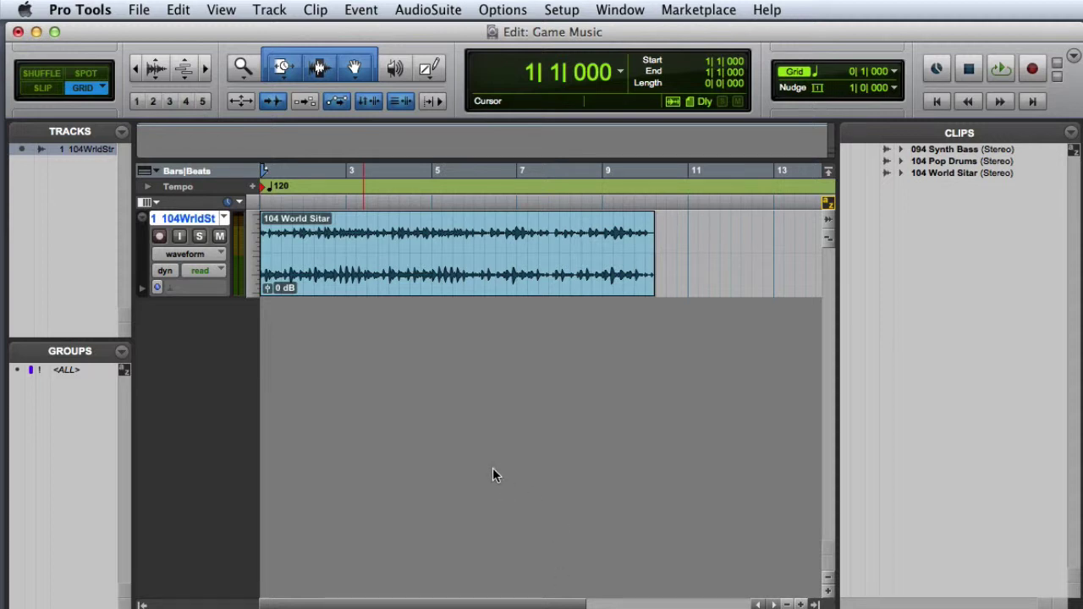
# - Use Identify Beat on the sitar clip with end bar 9, setting tempo to 104.0087
pyautogui.click(480, 285)
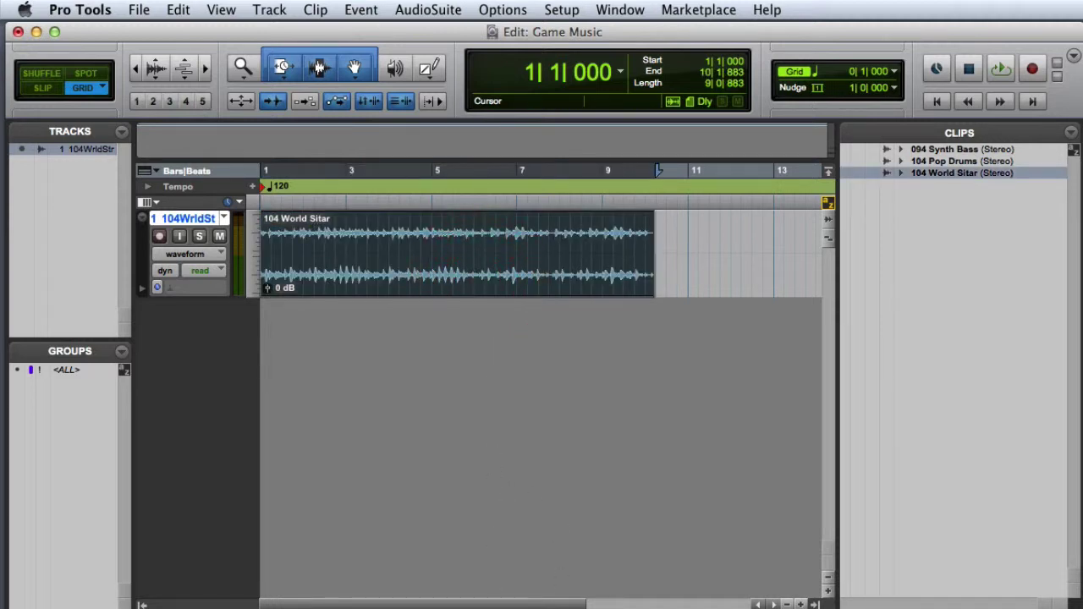
pyautogui.click(371, 9)
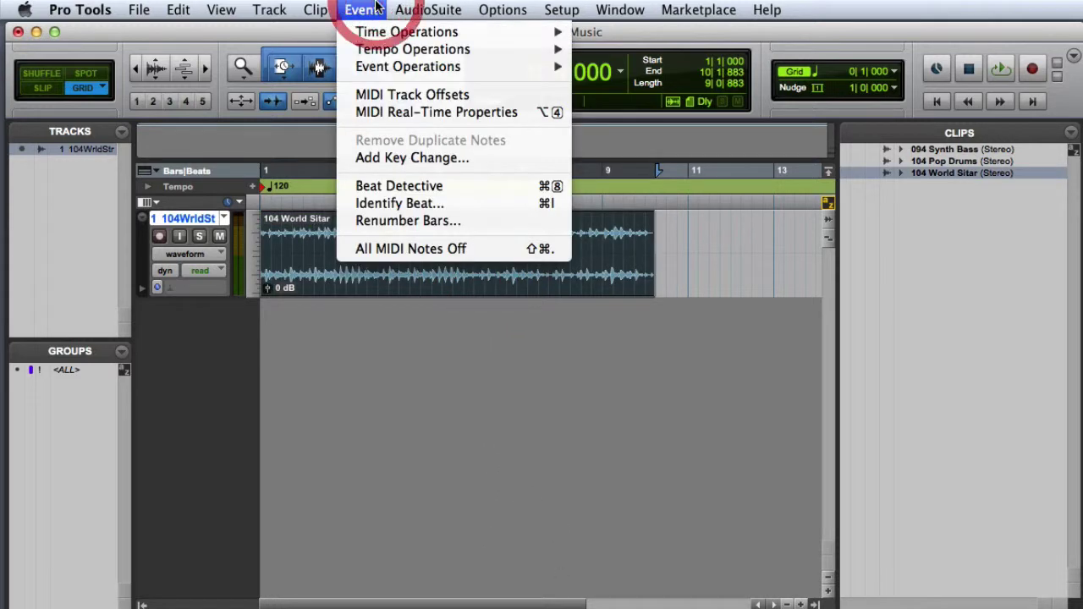
pyautogui.click(477, 204)
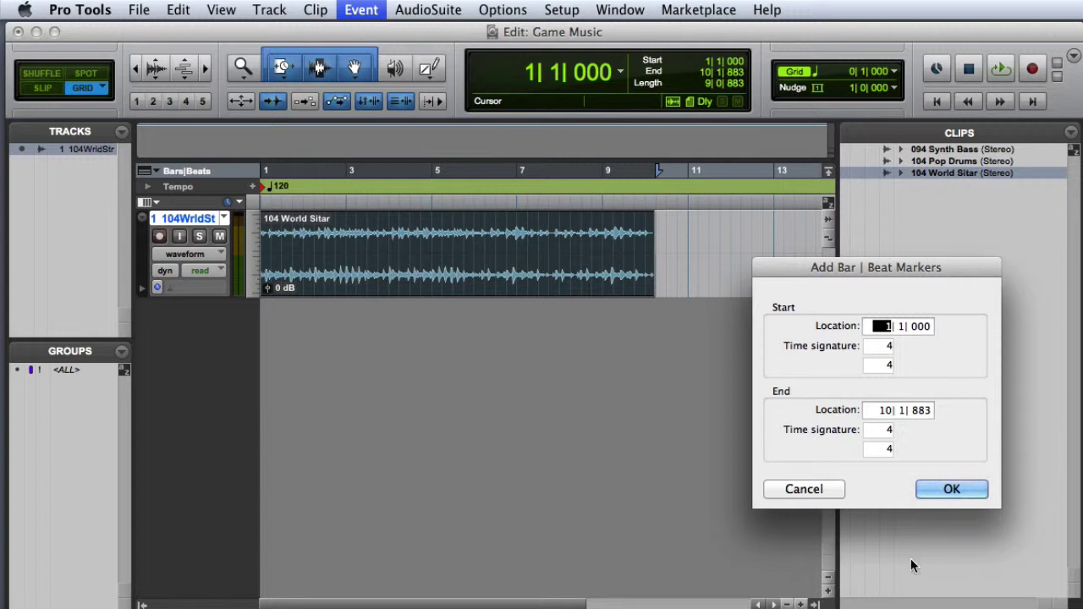
pyautogui.click(883, 410)
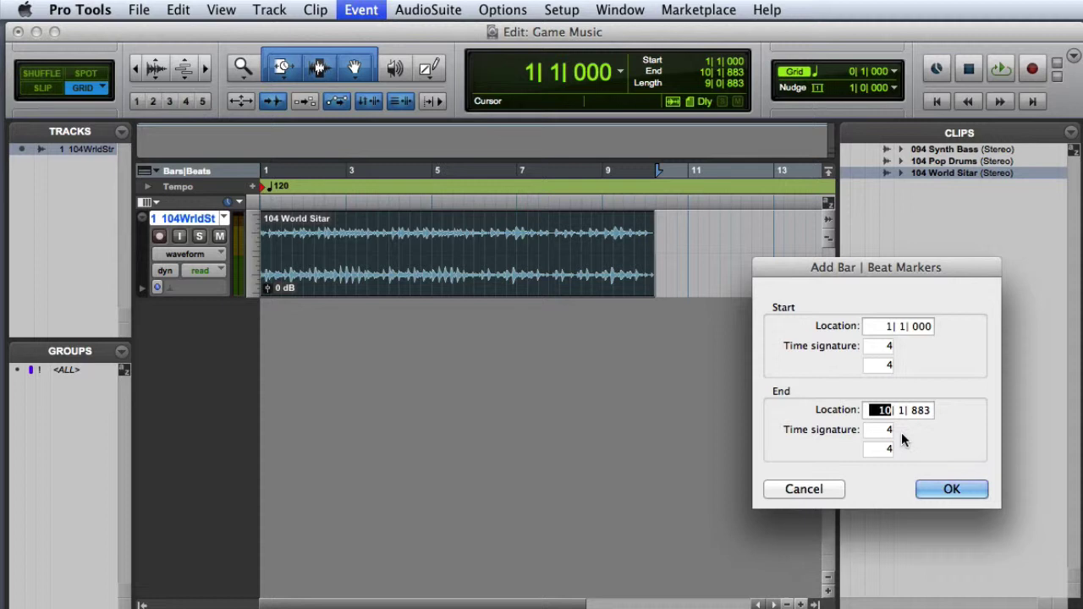
pyautogui.write('9')
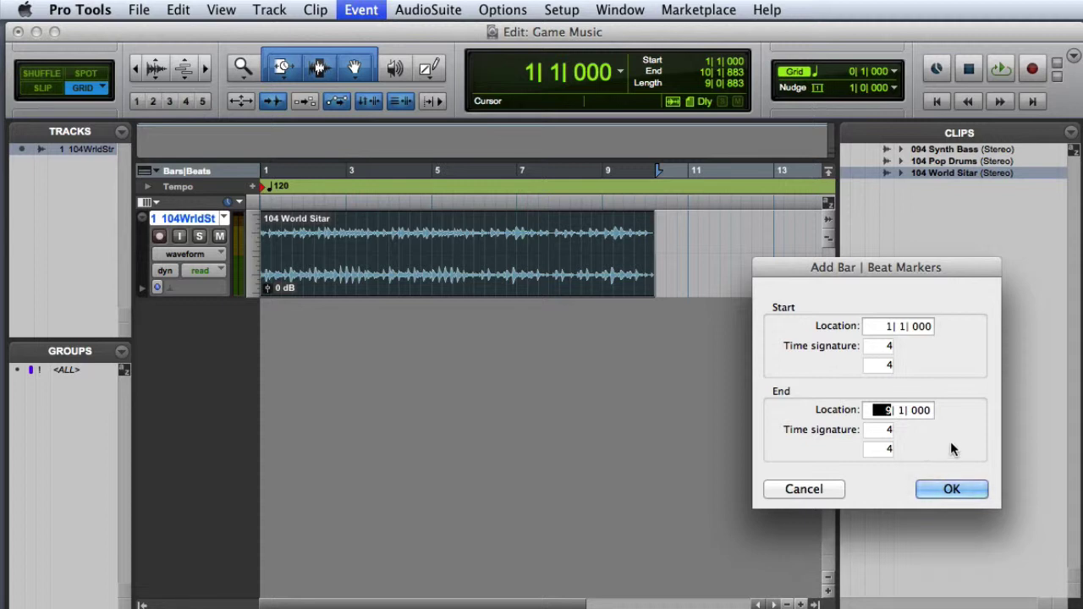
pyautogui.click(951, 489)
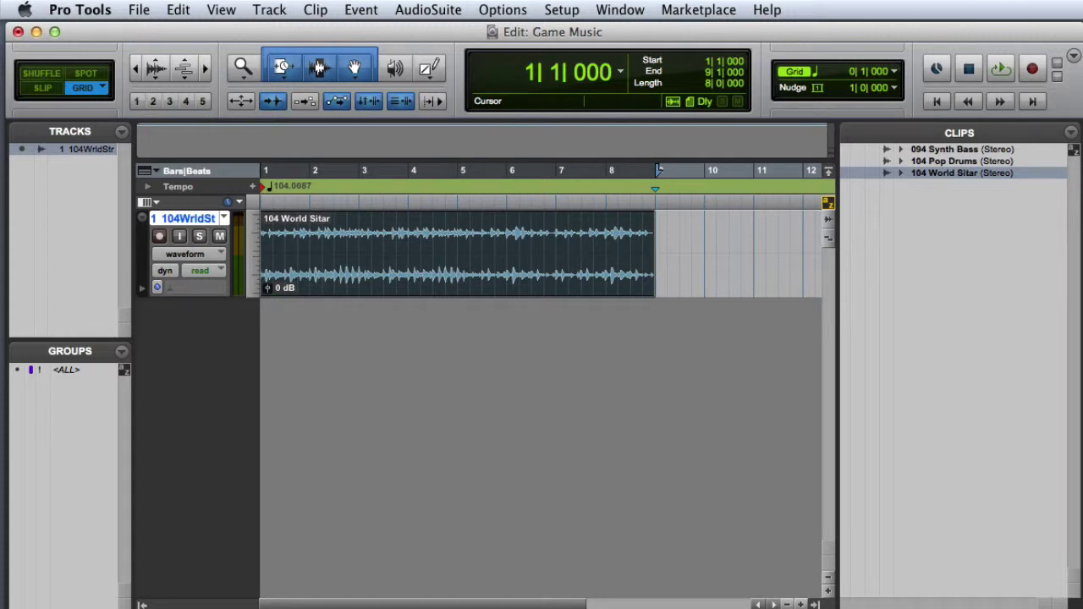
pyautogui.press('space')
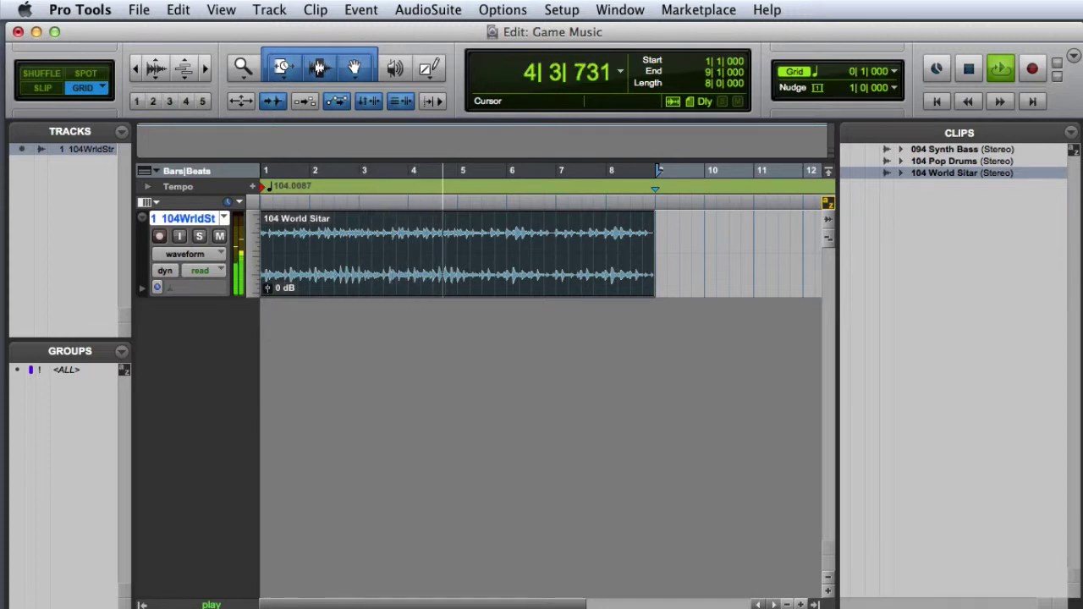
pyautogui.press('space')
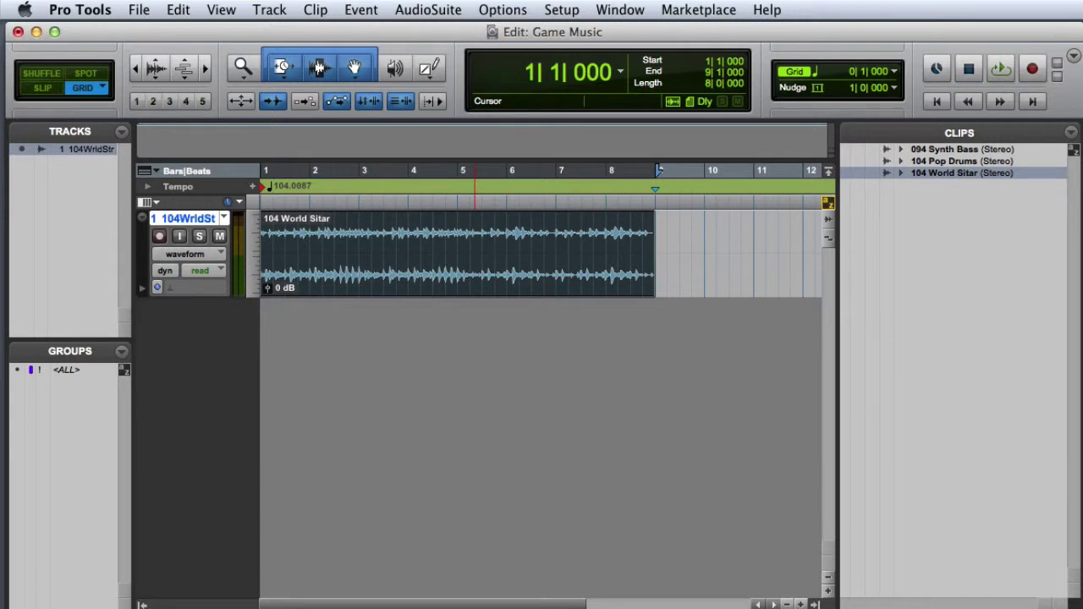
# - Add the 104 Pop Drums clip on a new second track and select it
pyautogui.click(948, 163)
pyautogui.moveTo(948, 163); pyautogui.dragTo(80, 235)
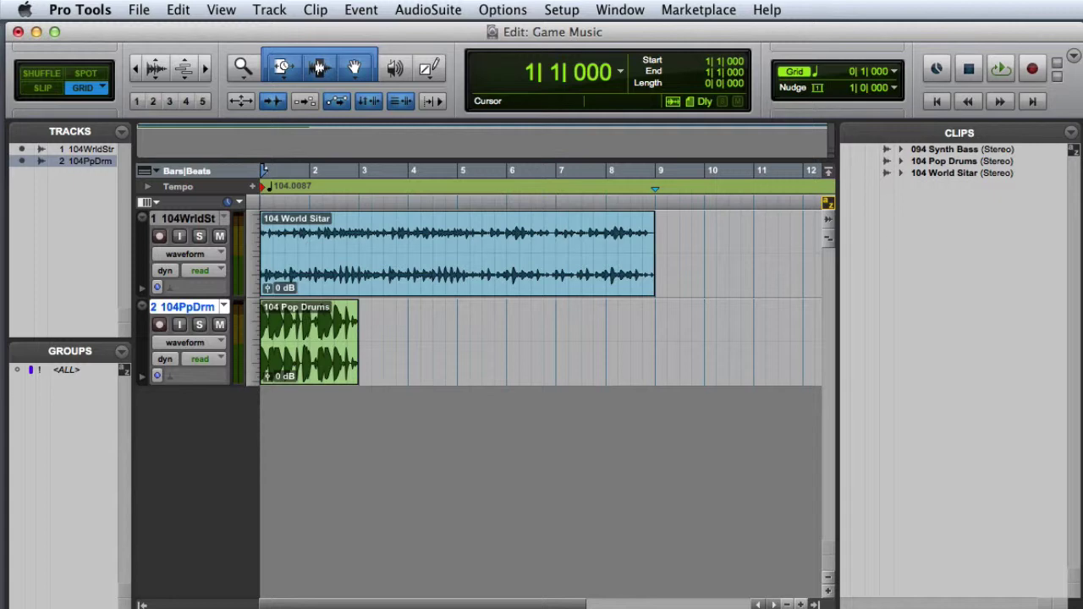
pyautogui.click(315, 369)
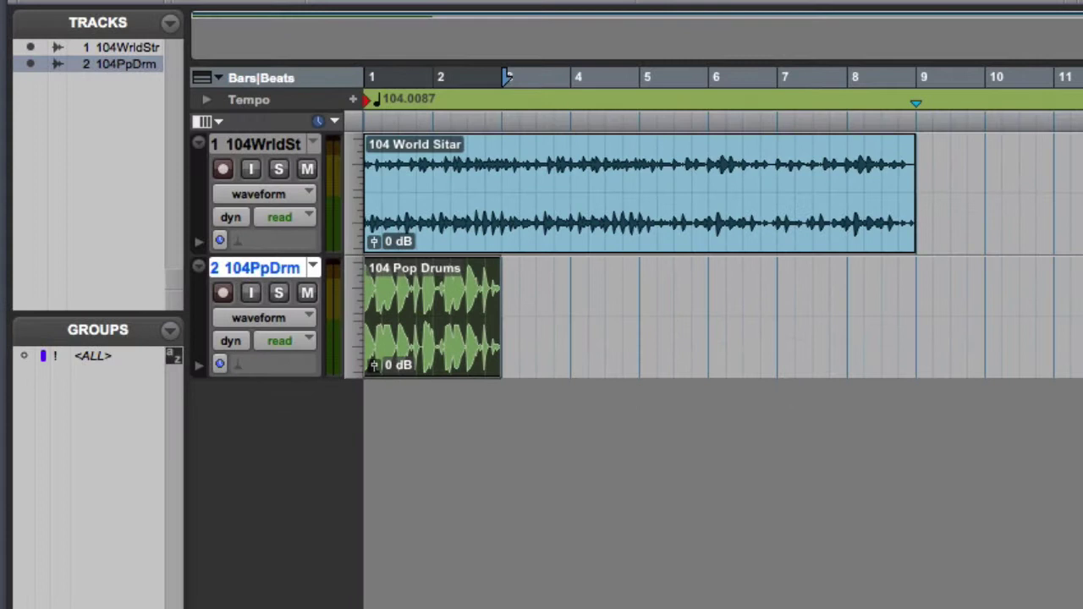
# - Set the drum track to Rhythmic elastic audio and the grid to 1 bar
pyautogui.click(238, 362)
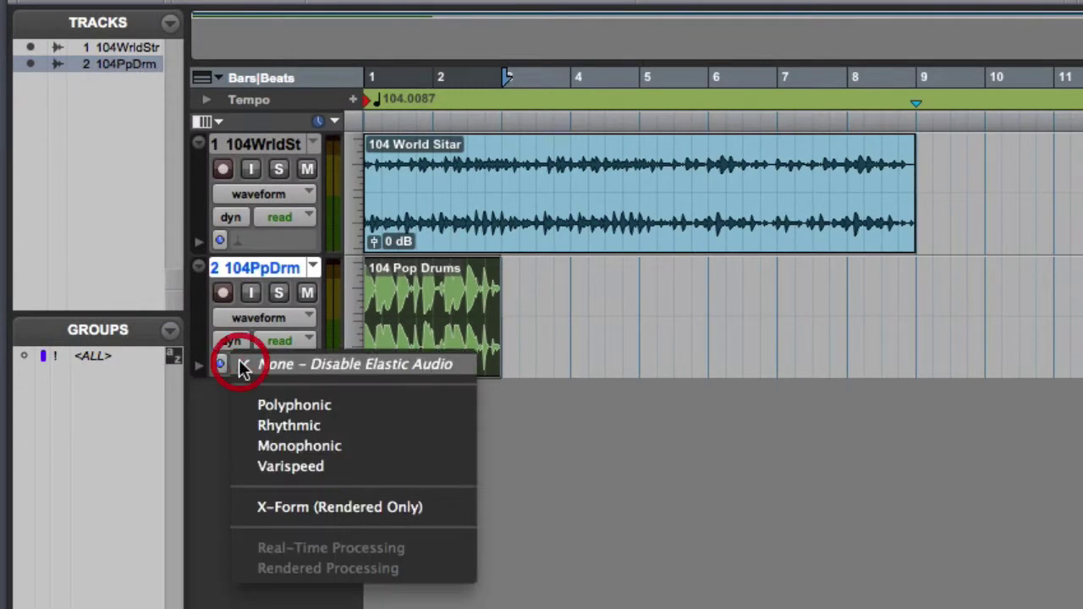
pyautogui.click(362, 428)
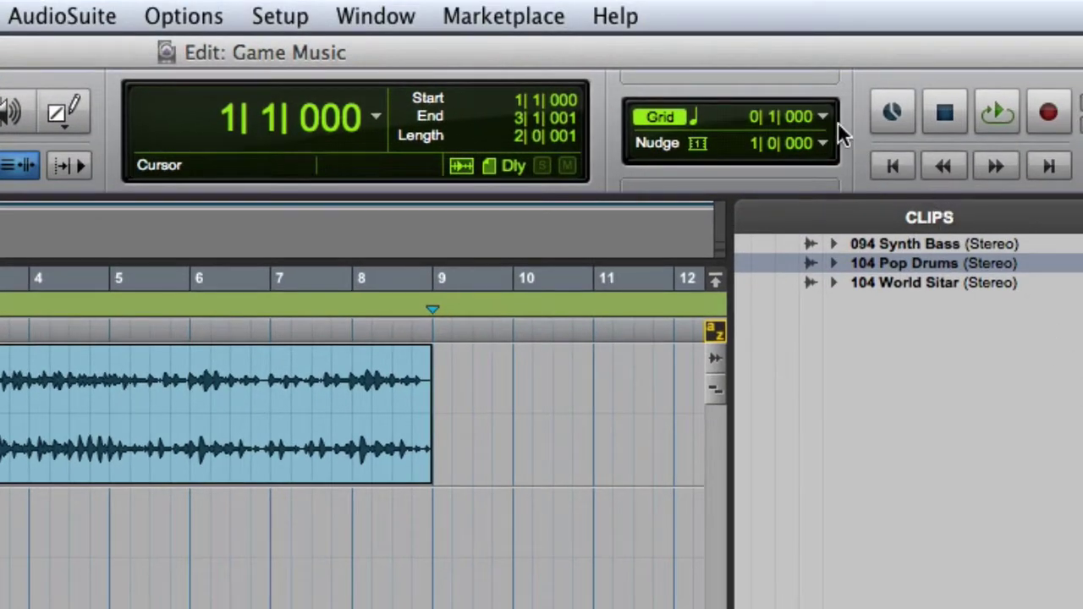
pyautogui.click(822, 117)
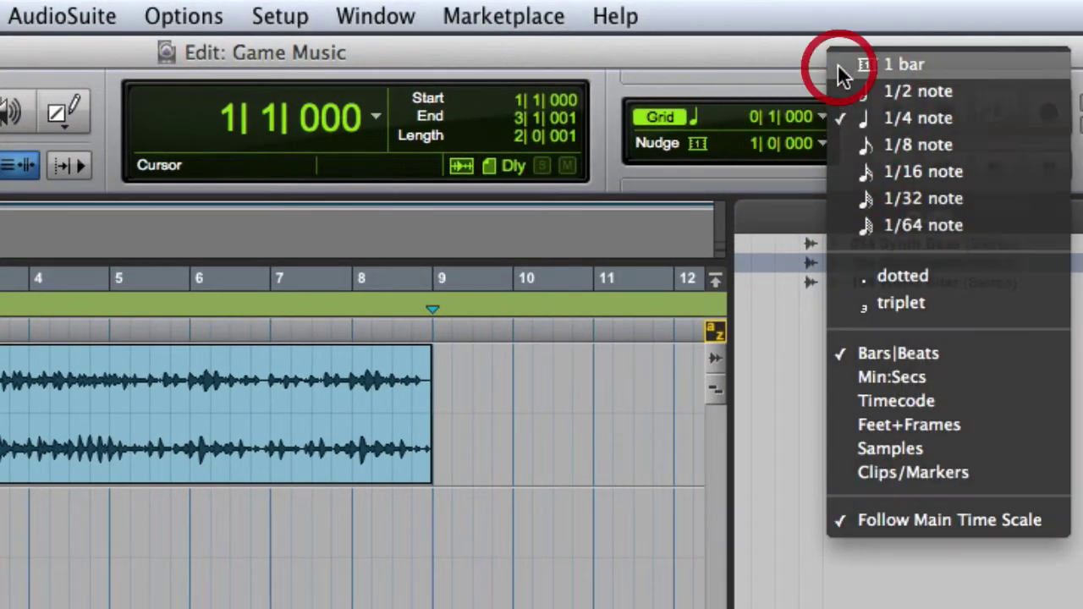
pyautogui.click(840, 65)
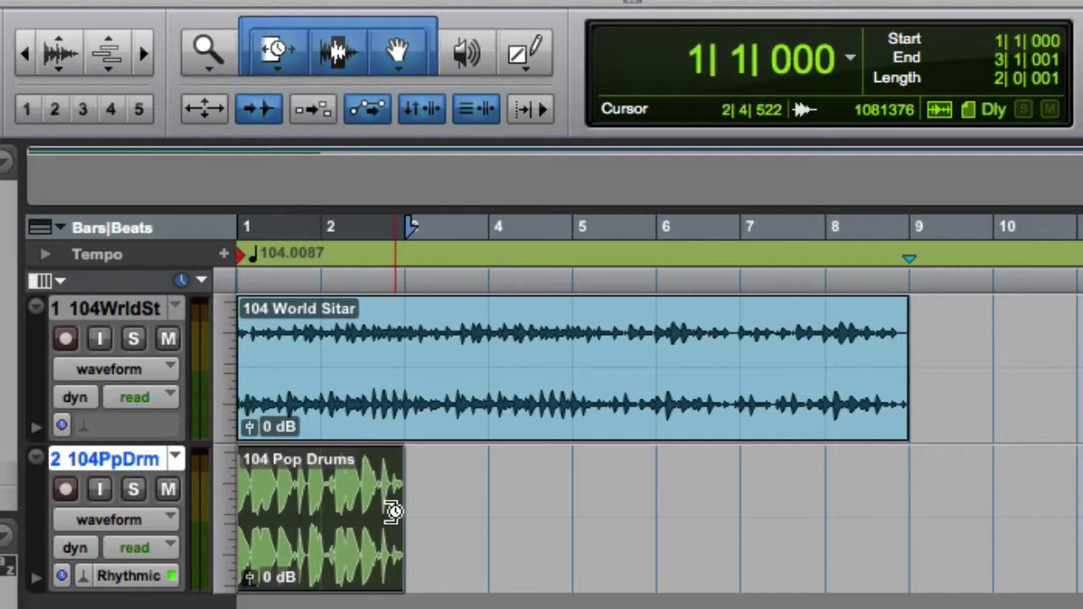
# - Stretch the drum clip to end at bar 3 and audition it against the sitar
pyautogui.click(394, 511)
pyautogui.click(394, 510)
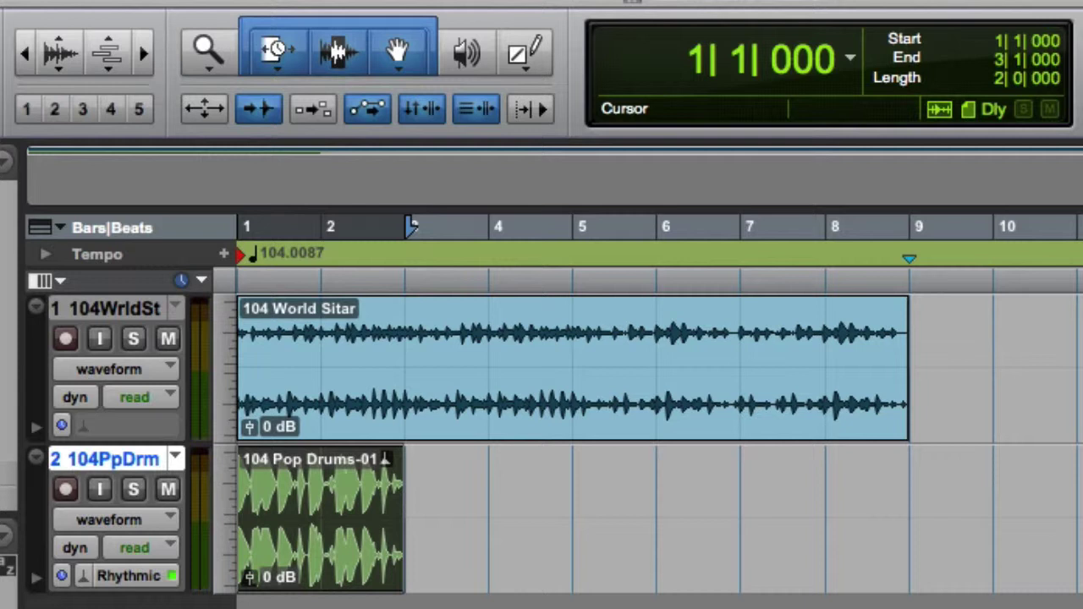
pyautogui.press('space')
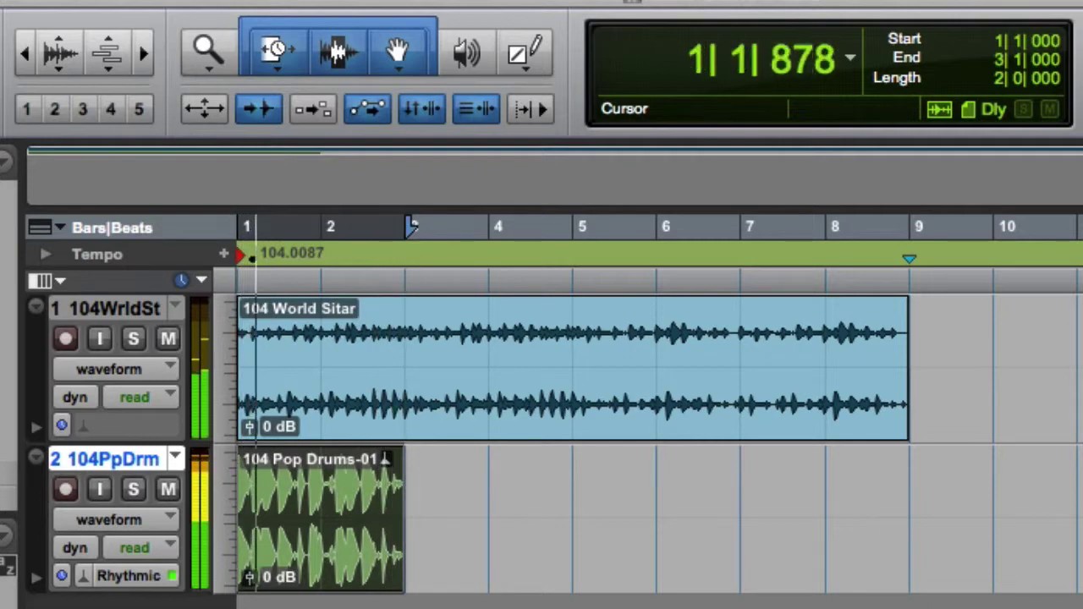
pyautogui.press('space')
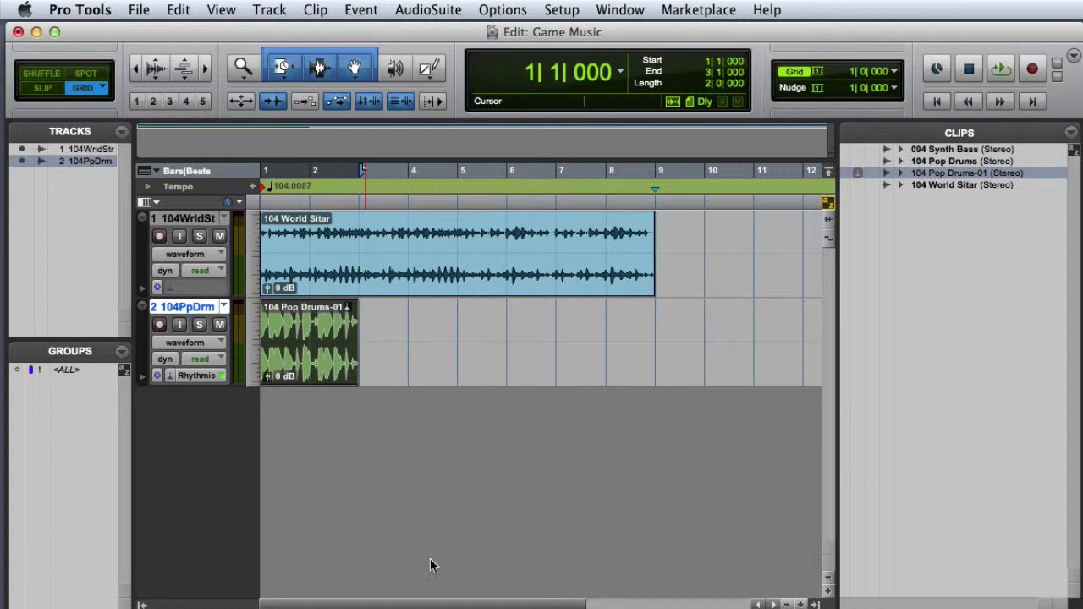
# - Duplicate the stretched drum clip into four copies filling bars 1 to 9
pyautogui.click(178, 9)
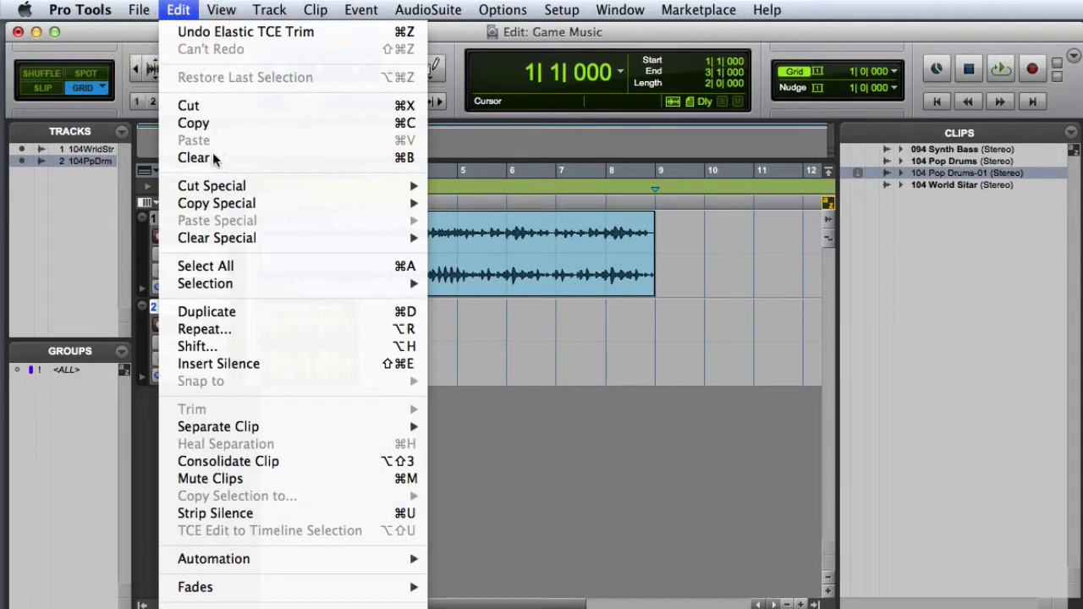
pyautogui.click(325, 314)
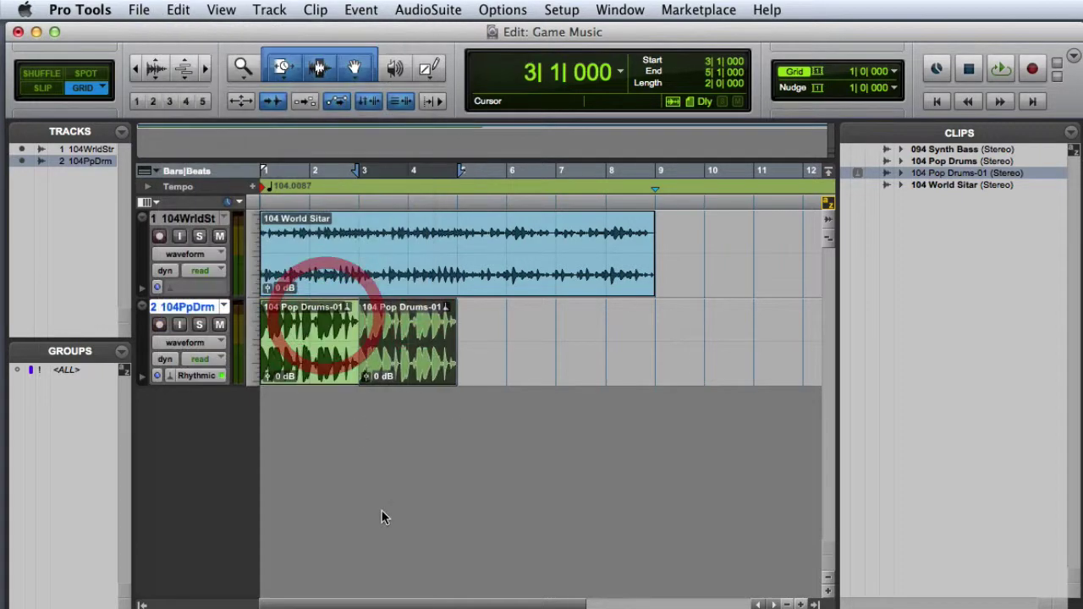
pyautogui.press('super+d')
pyautogui.press('super+d')
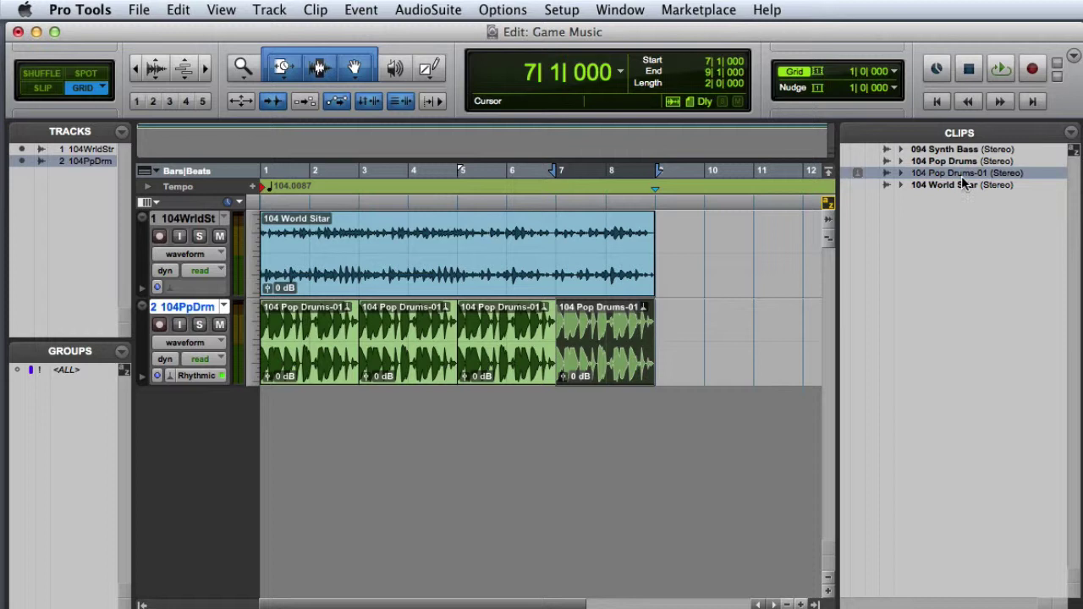
# - Add the 094 Synth Bass clip on a third track set to Rhythmic elastic audio
pyautogui.click(939, 150)
pyautogui.moveTo(940, 150); pyautogui.dragTo(71, 250)
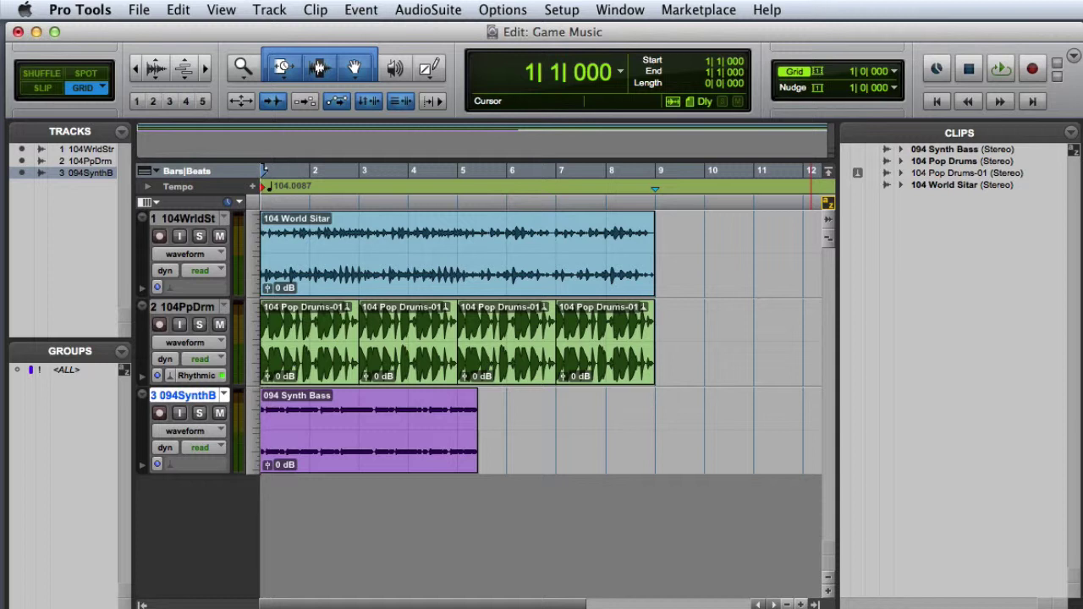
pyautogui.click(174, 465)
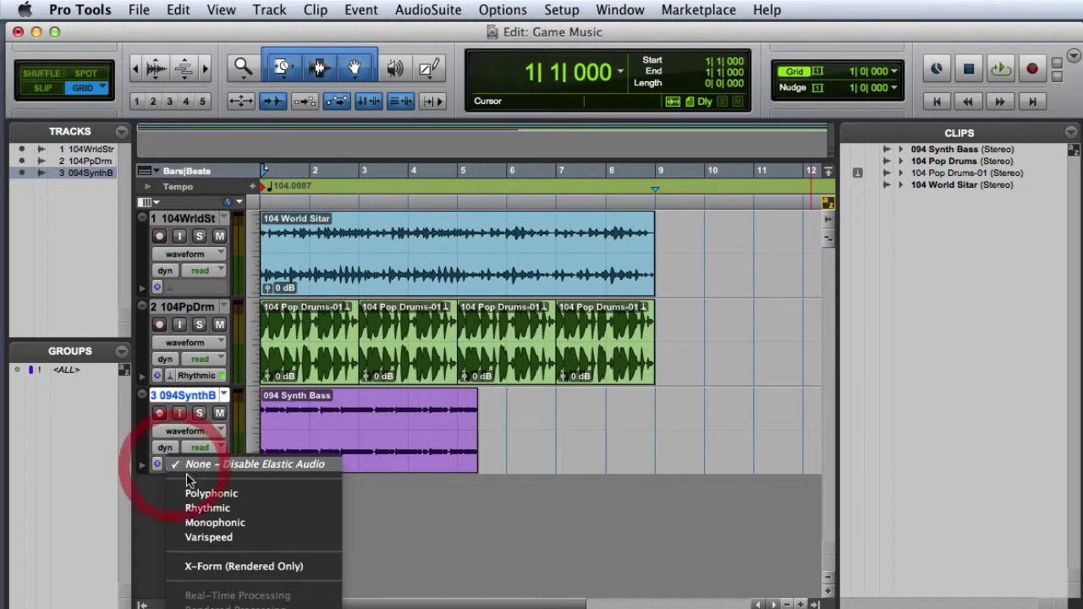
pyautogui.click(239, 511)
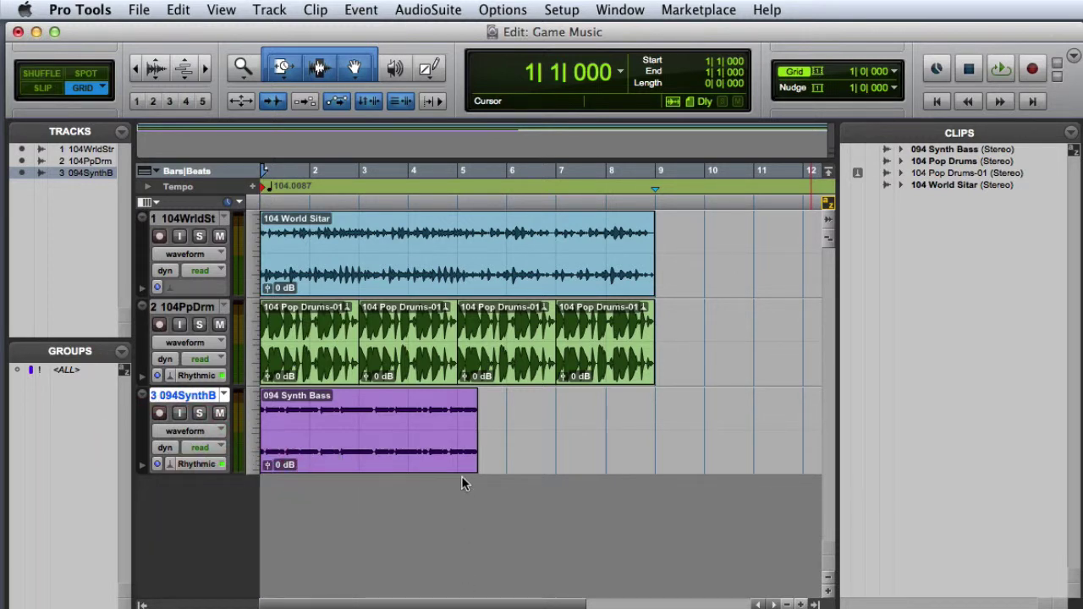
# - Trim the Synth Bass clip to end at bar 5 and play it back
pyautogui.click(470, 432)
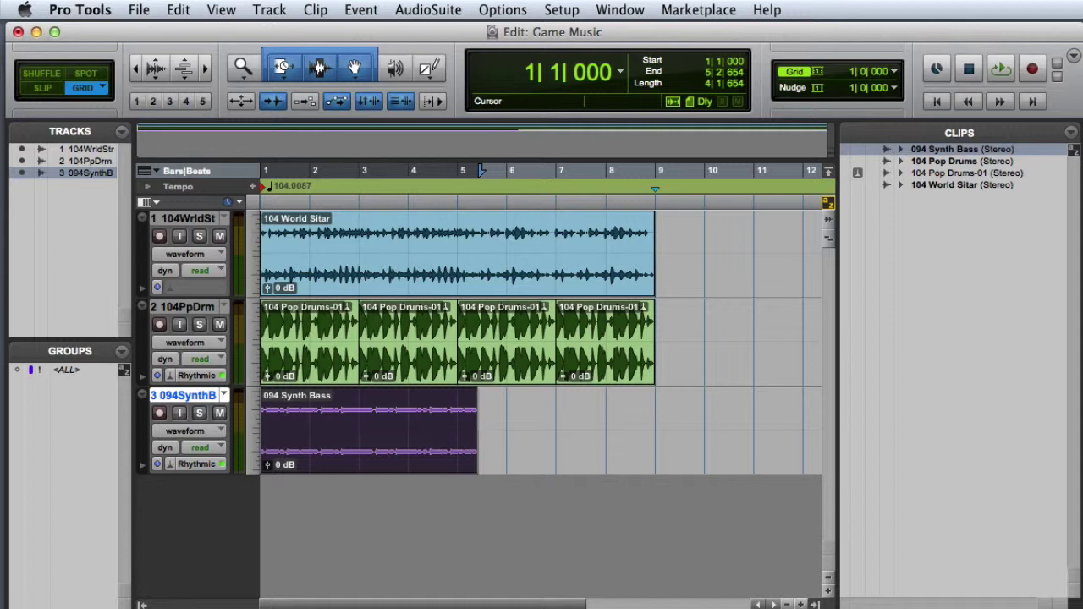
pyautogui.click(464, 431)
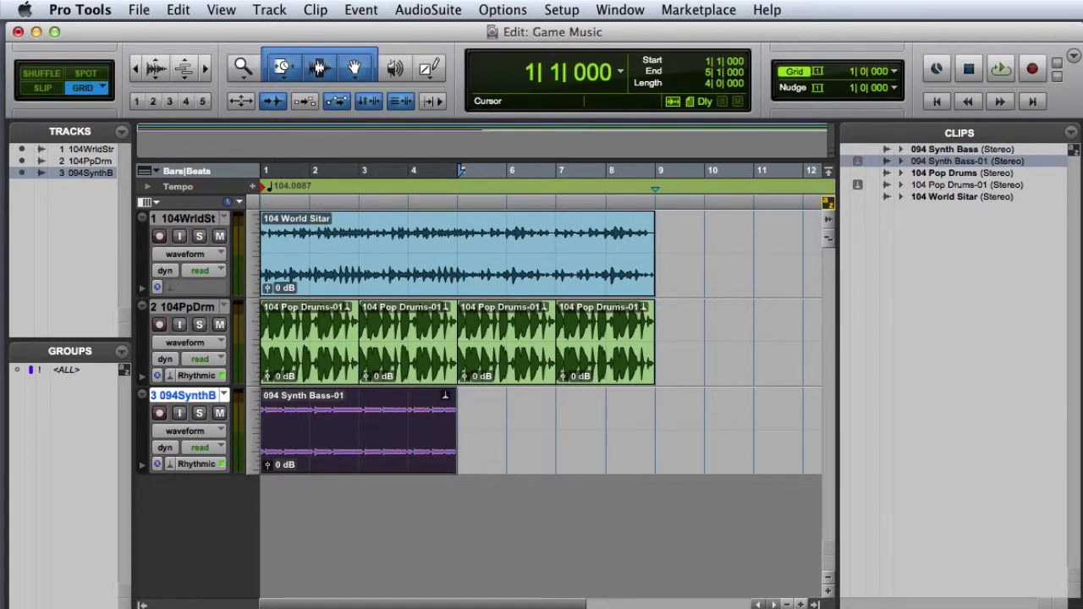
pyautogui.press('space')
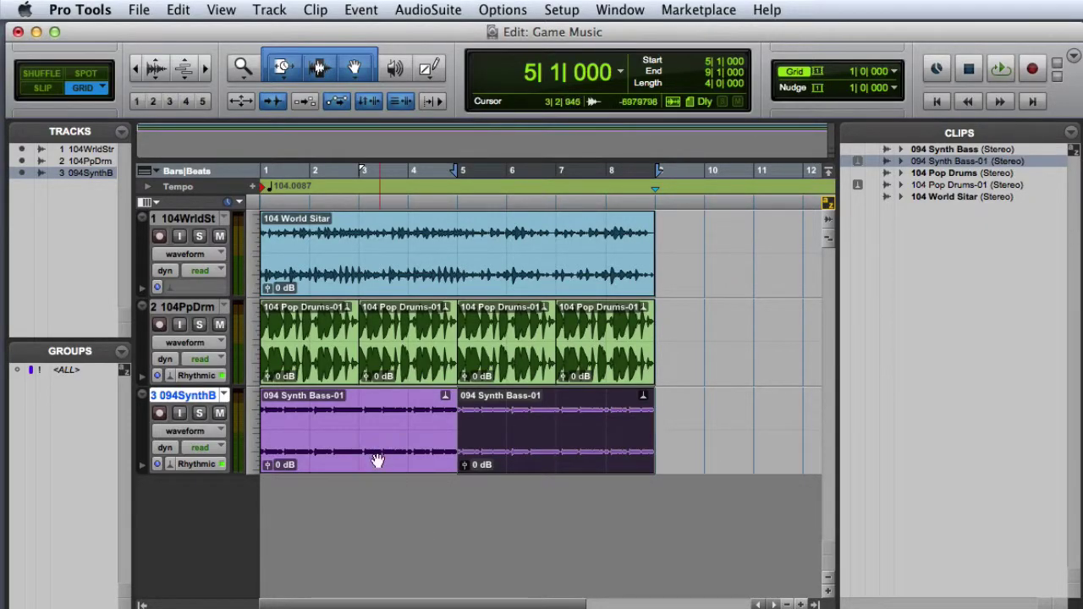
# - Delete the first two Pop Drums clips and the first Synth Bass clip
pyautogui.click(334, 378)
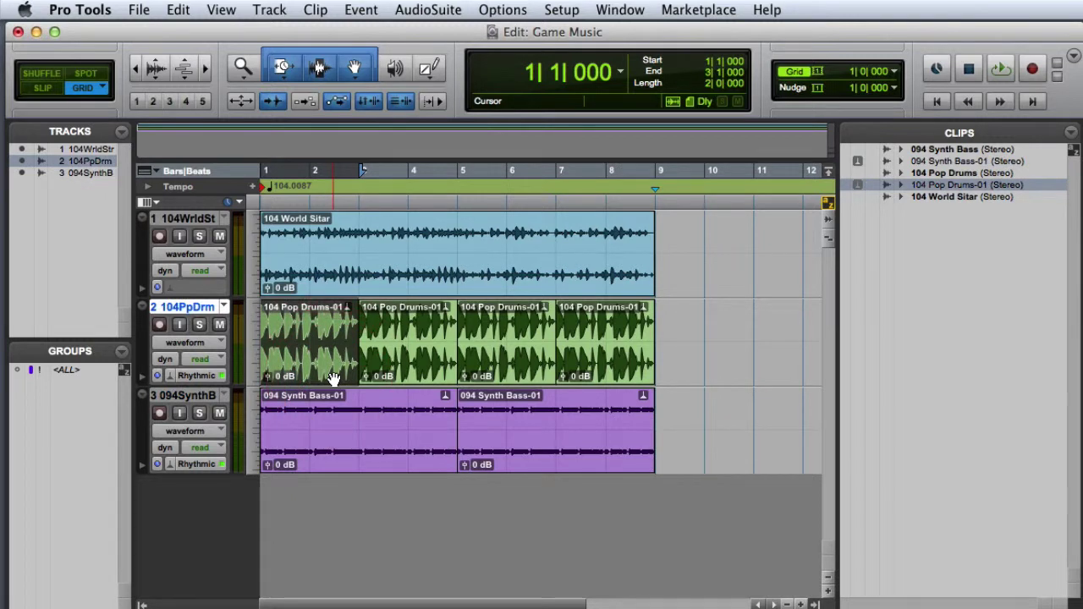
pyautogui.press('Delete')
pyautogui.click(375, 375)
pyautogui.press('Delete')
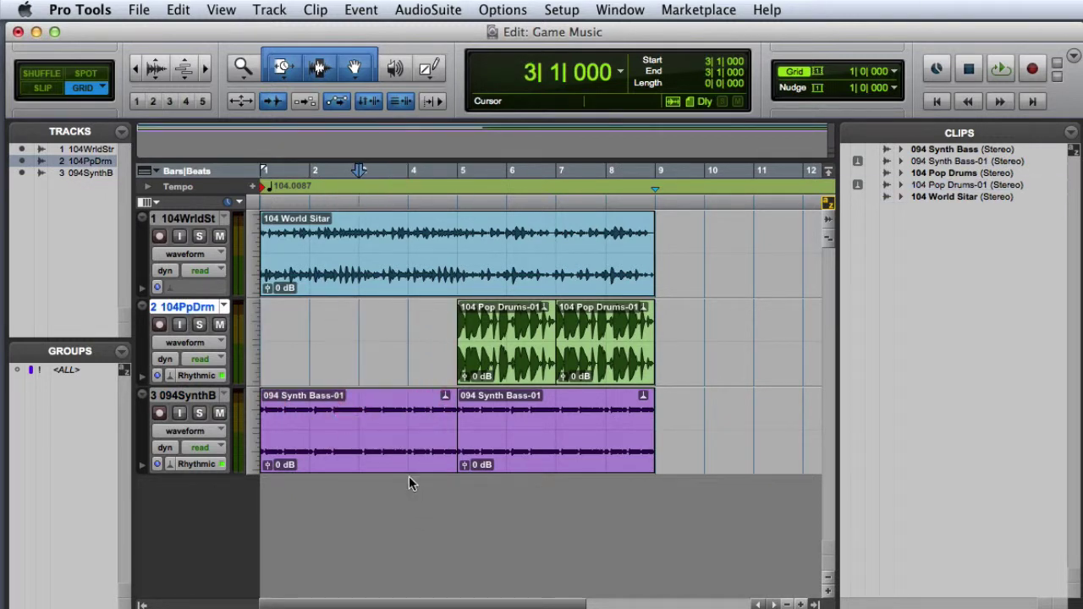
pyautogui.click(405, 469)
pyautogui.press('Delete')
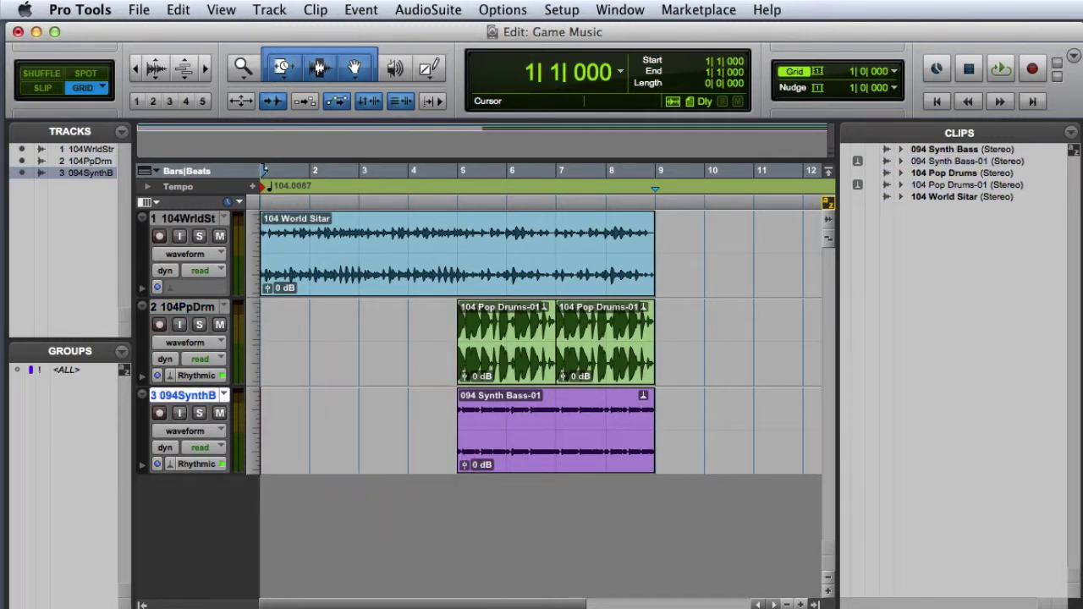
# - Duplicate the bars 5–9 drum and bass clips into bars 9–13, then return to start
pyautogui.press('ctrl+alt+super+l')
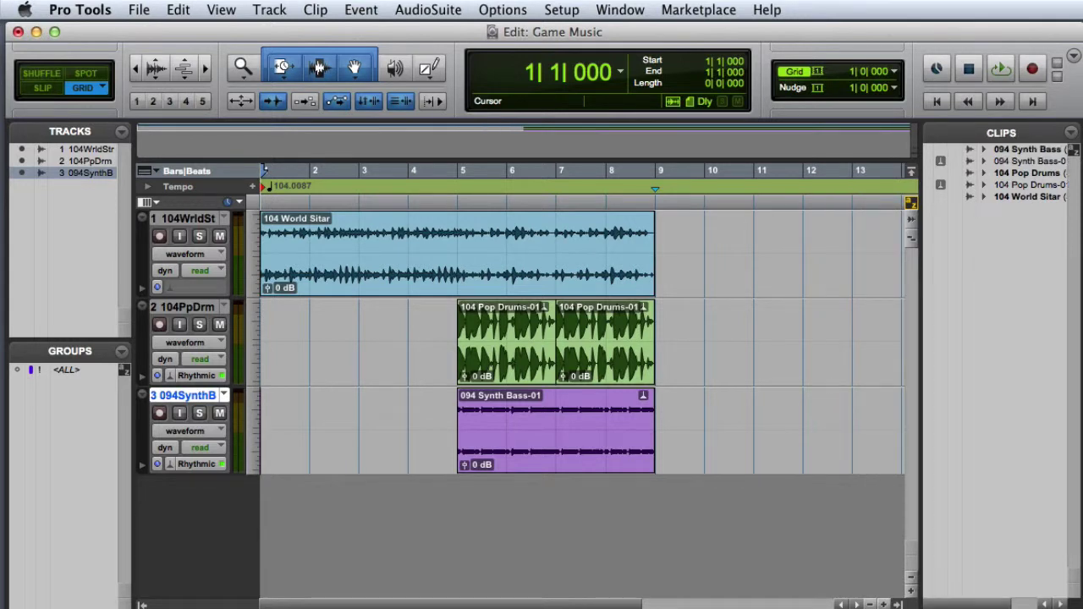
pyautogui.moveTo(561, 170); pyautogui.dragTo(660, 170)
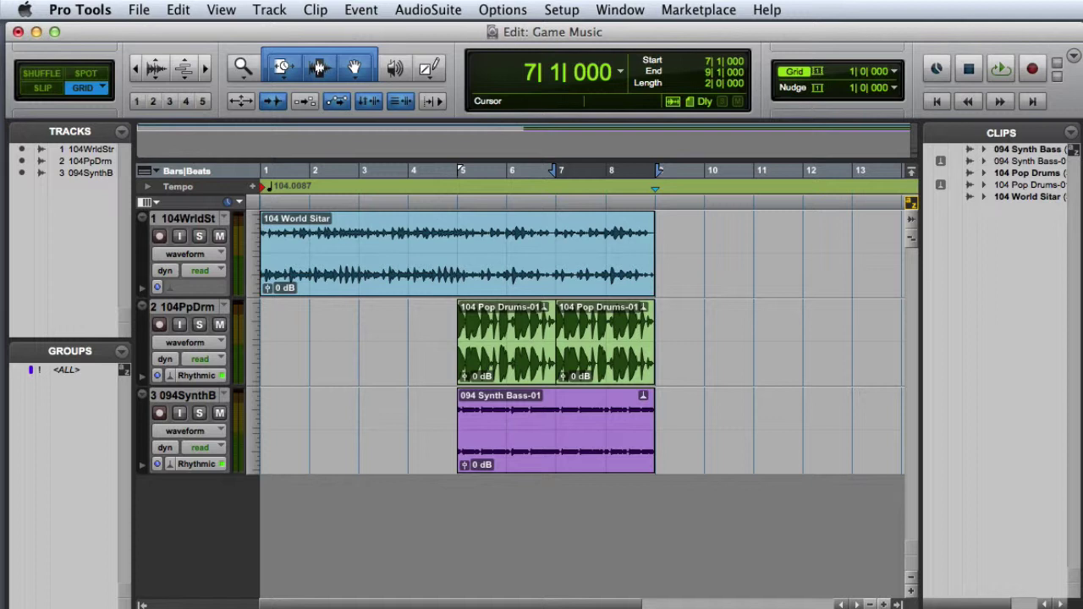
pyautogui.click(543, 372)
pyautogui.press('super+d')
pyautogui.click(624, 465)
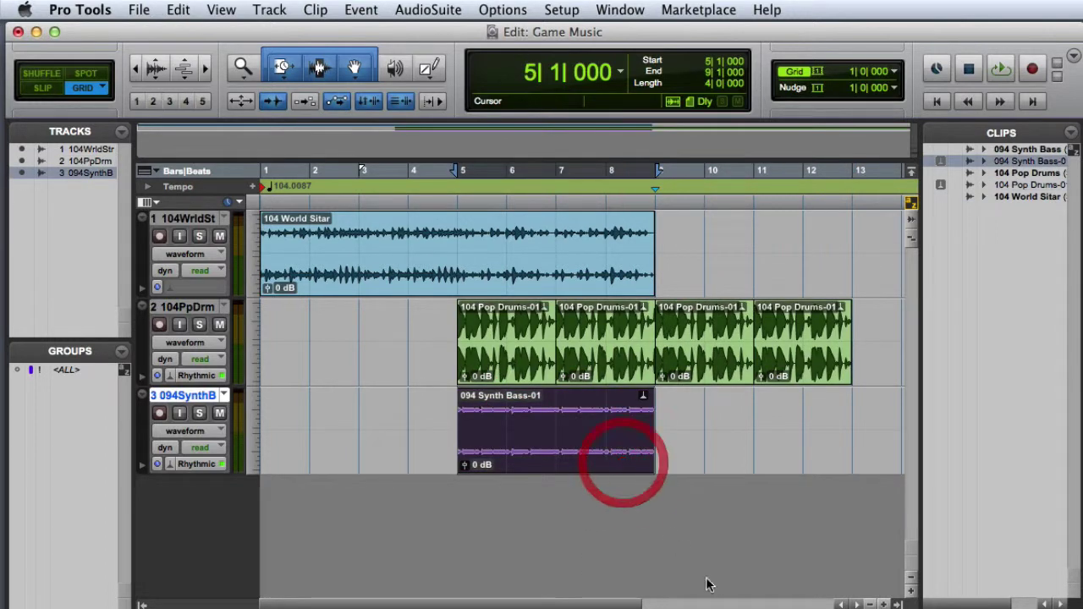
pyautogui.press('super+d')
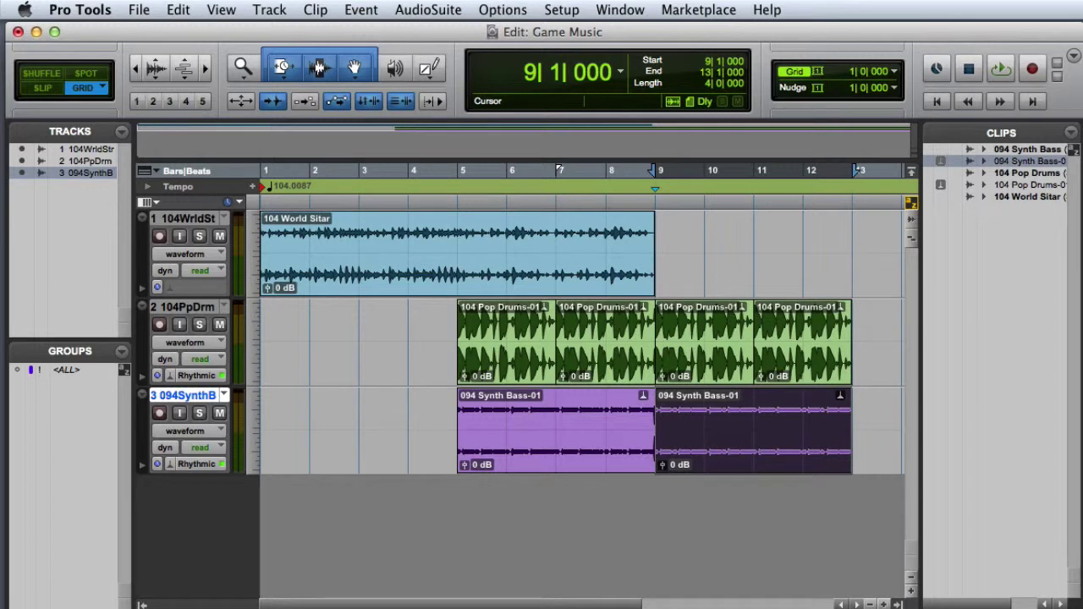
pyautogui.press('Return')
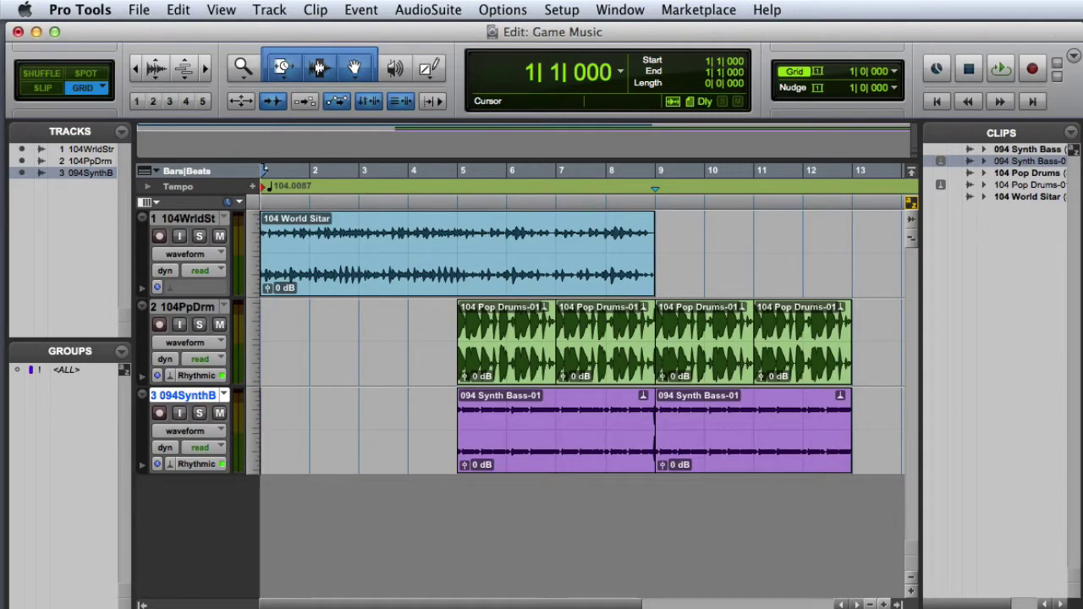
# - Group bars 1–5, 5–9 and 9–13 across all tracks as Group-01, Group-02 and Group-03
pyautogui.moveTo(462, 172); pyautogui.dragTo(261, 174)
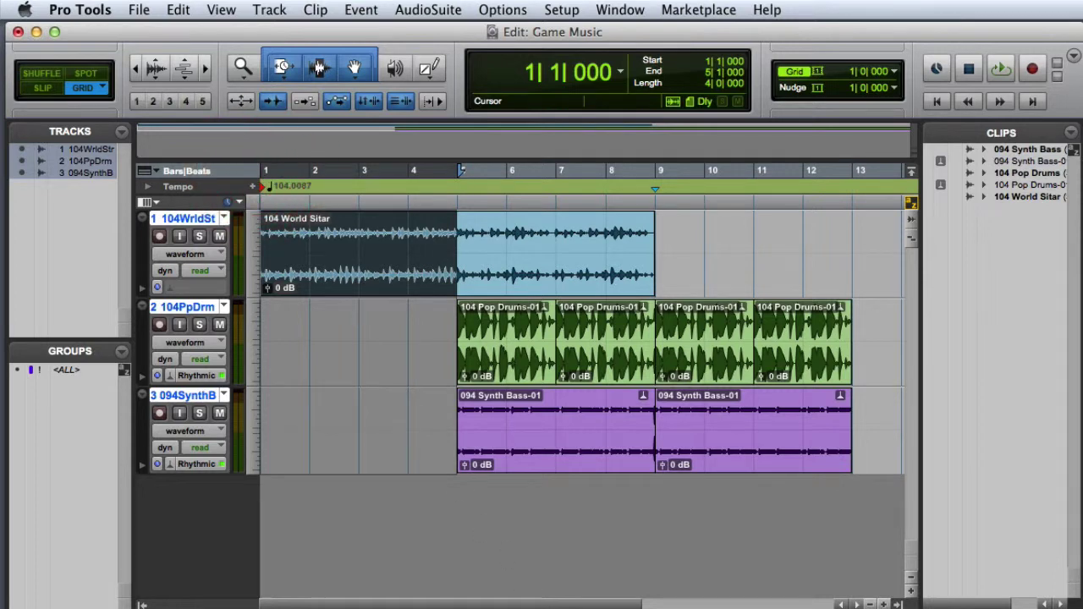
pyautogui.click(315, 10)
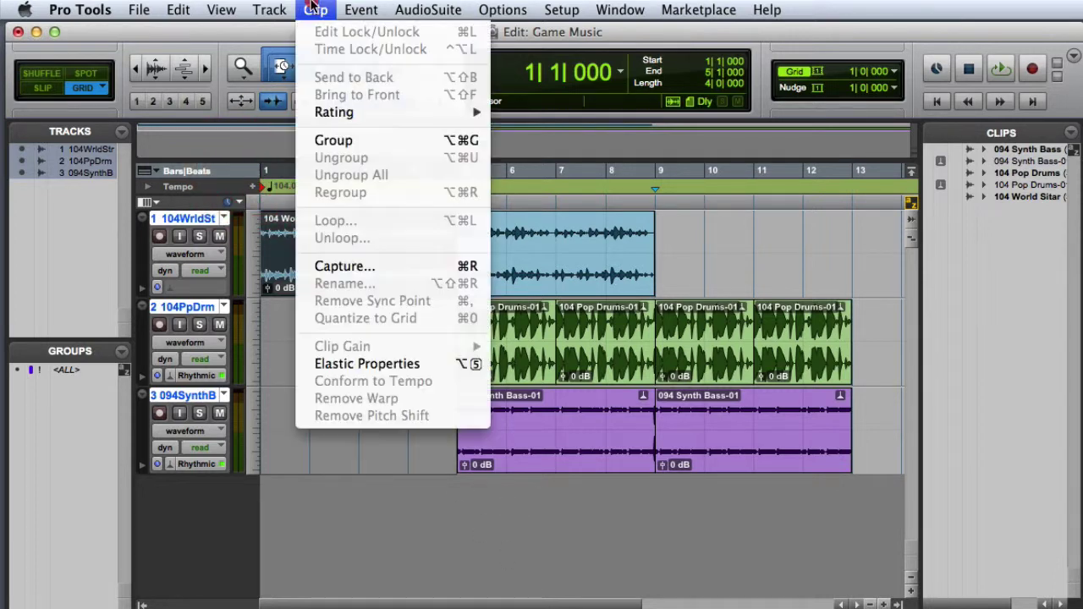
pyautogui.click(407, 141)
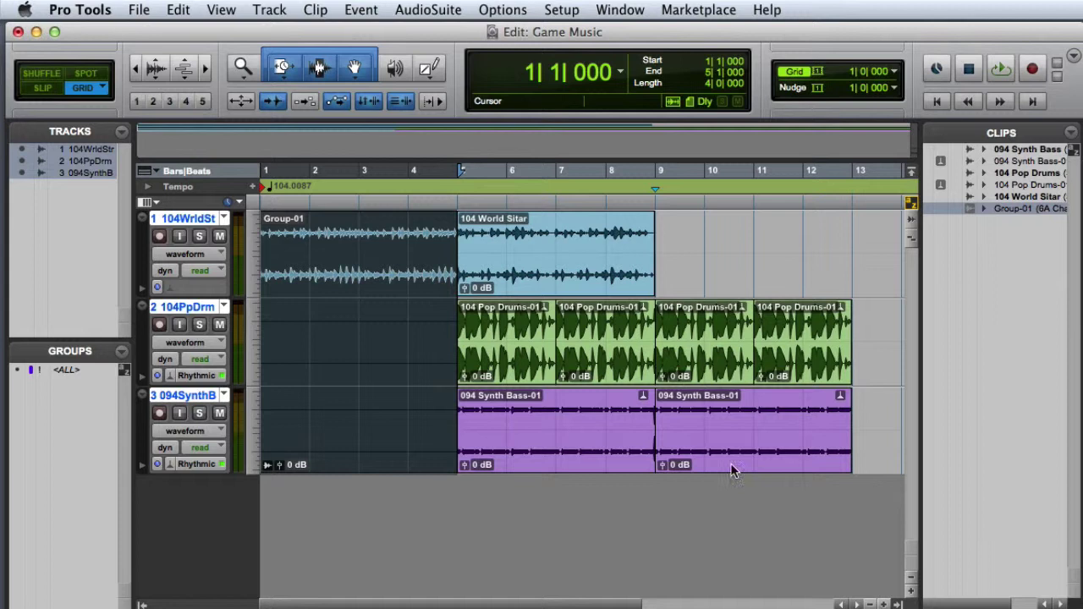
pyautogui.moveTo(654, 173); pyautogui.dragTo(457, 173)
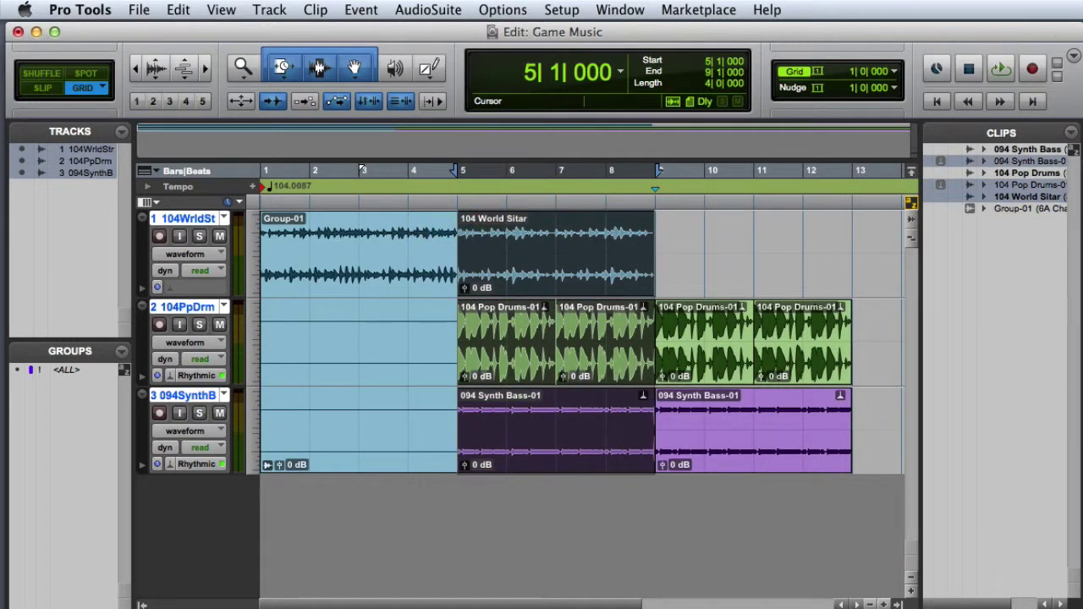
pyautogui.press('super+alt+g')
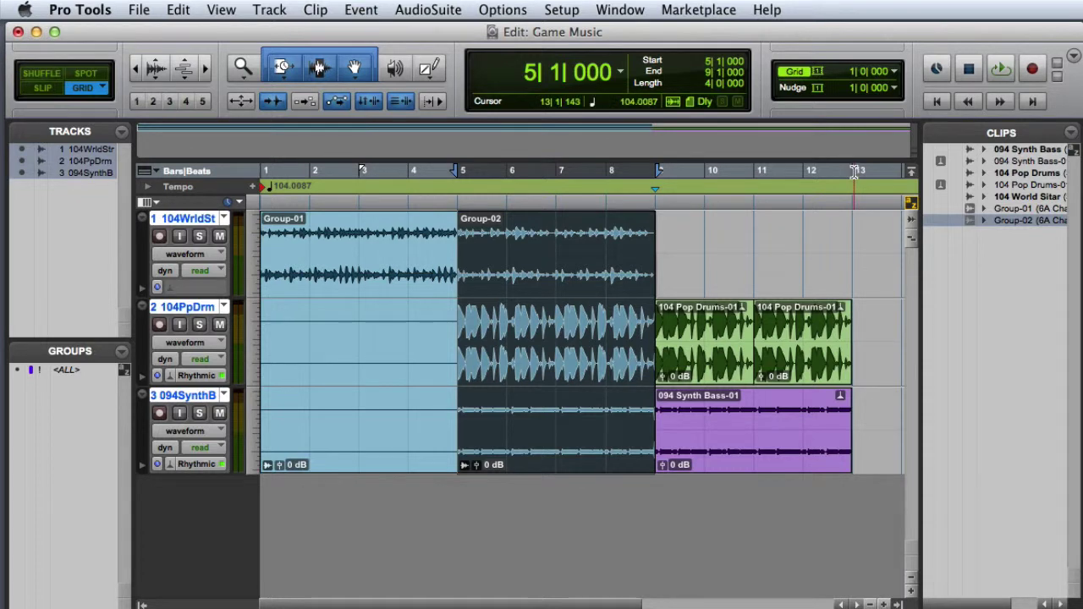
pyautogui.moveTo(855, 172); pyautogui.dragTo(665, 171)
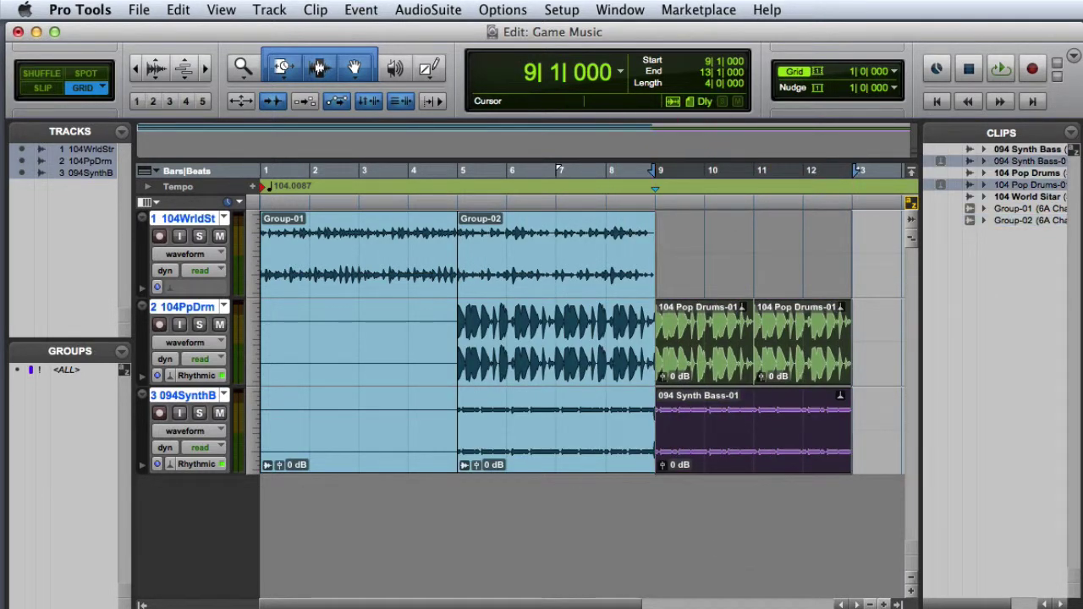
pyautogui.press('super+alt+g')
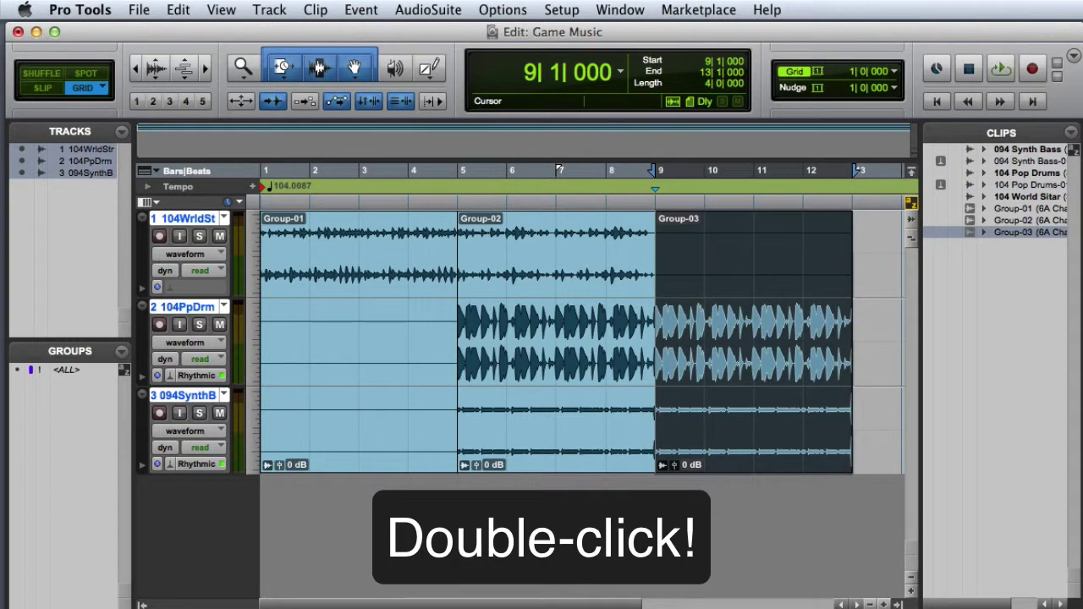
# - Rename Group-01 to Idle, Group-02 to Combat, and type 'Vidtory' as Group-03's name
pyautogui.doubleClick(357, 373)
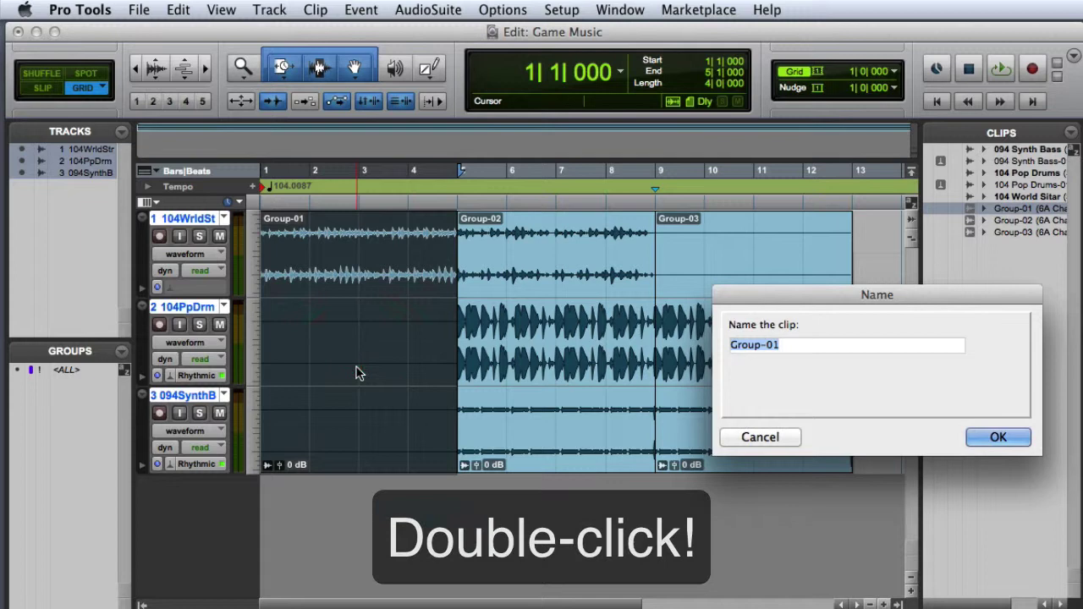
pyautogui.write('Idle')
pyautogui.press('Return')
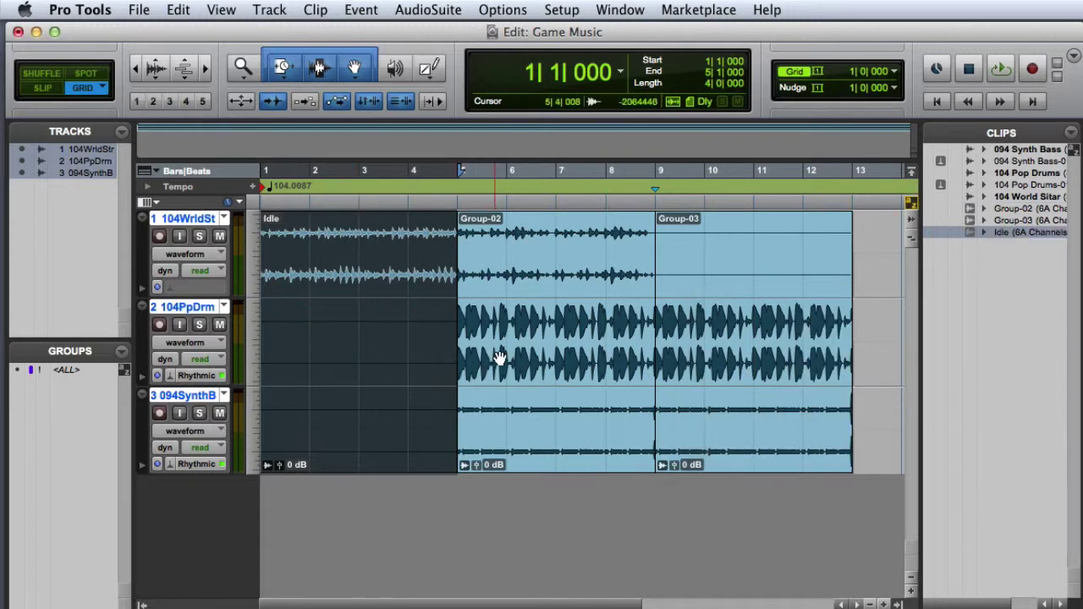
pyautogui.doubleClick(556, 358)
pyautogui.write('Combat')
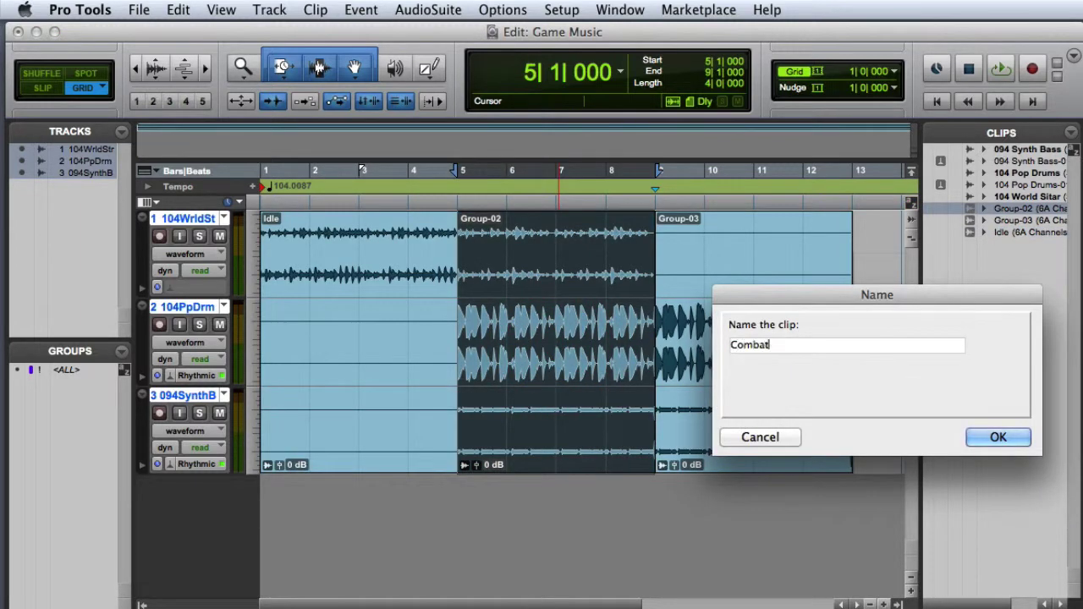
pyautogui.press('Return')
pyautogui.click(755, 358)
pyautogui.doubleClick(755, 358)
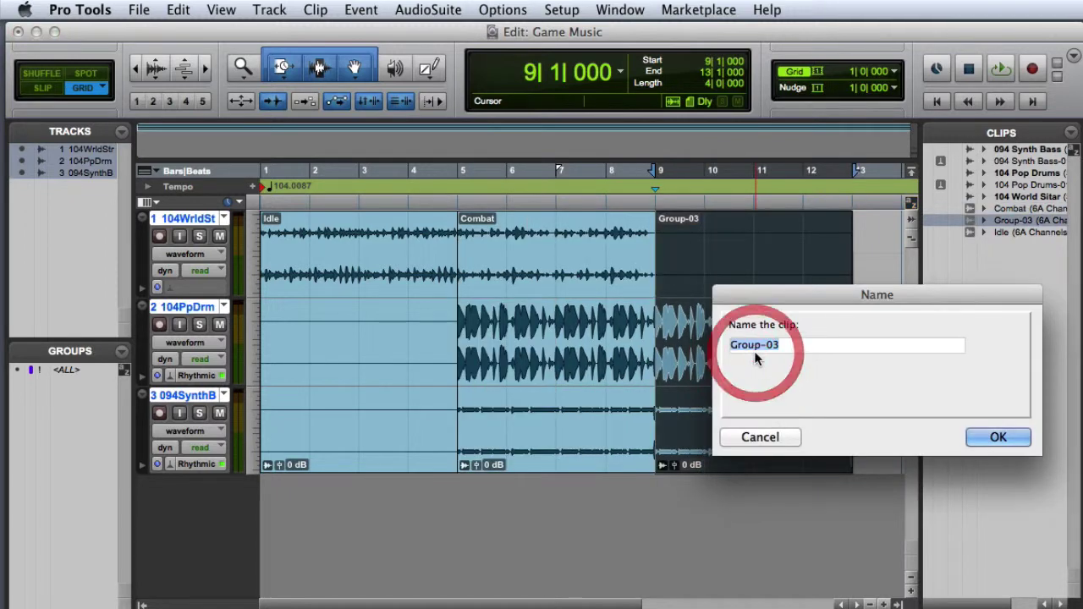
pyautogui.write('Vidtory')
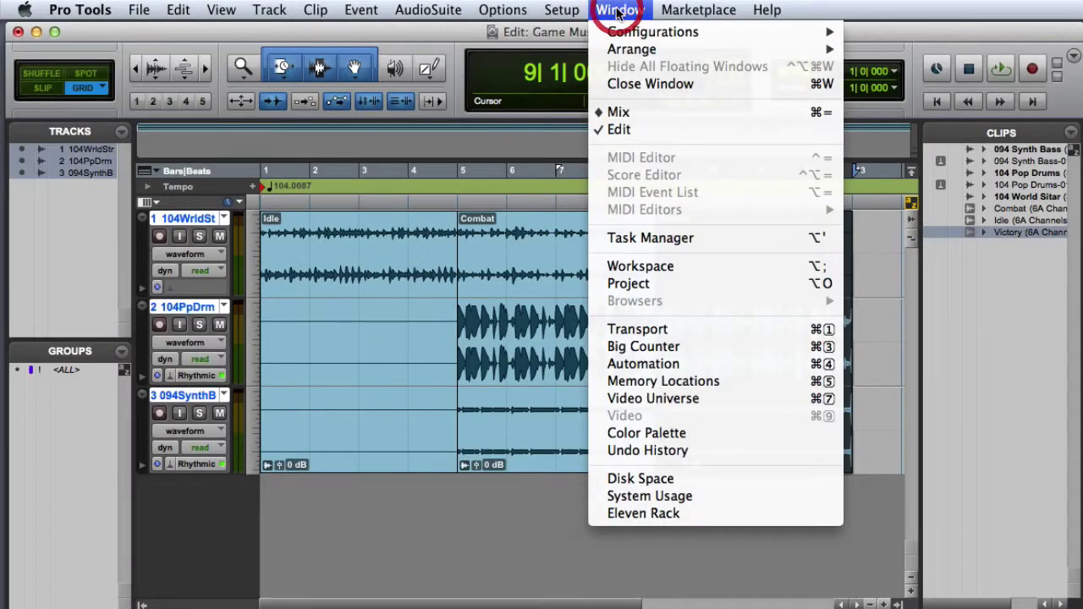
# - From the color palette, make the Idle clips red, Combat yellow-green and Victory green
pyautogui.click(718, 435)
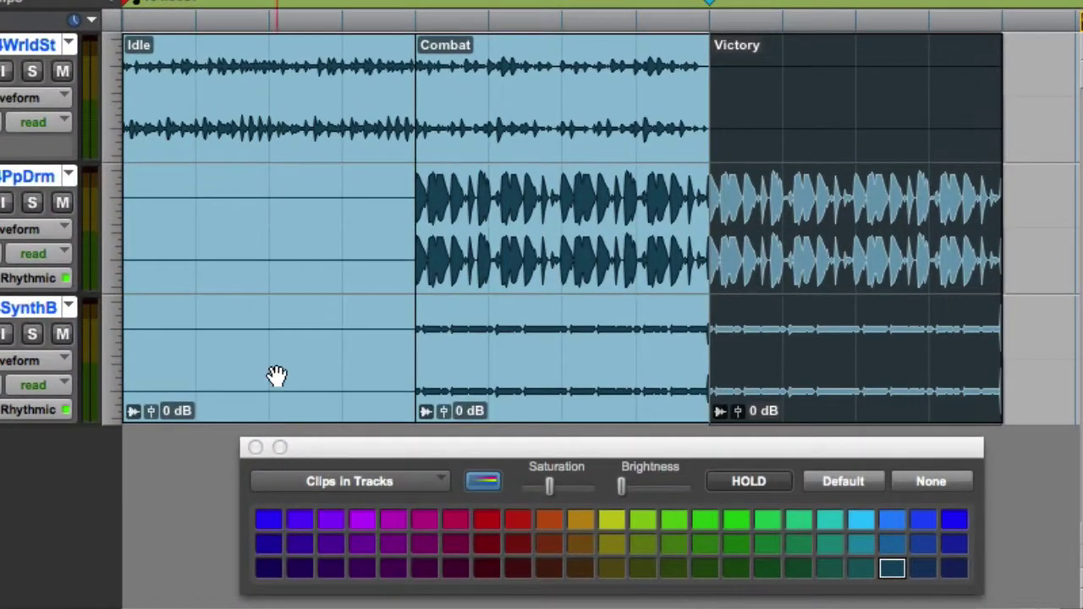
pyautogui.click(365, 440)
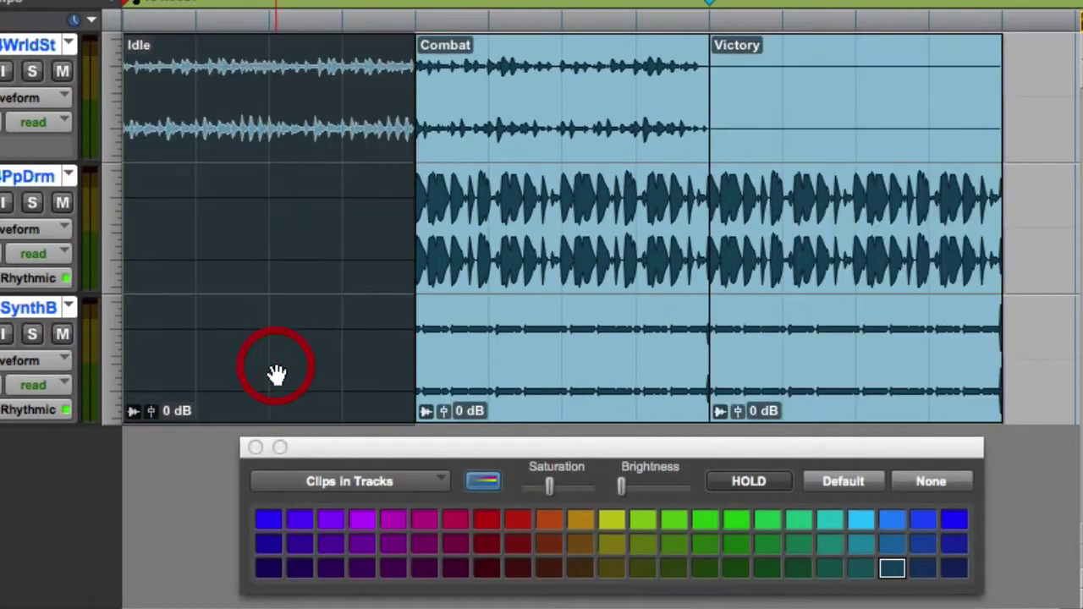
pyautogui.click(519, 523)
pyautogui.click(600, 380)
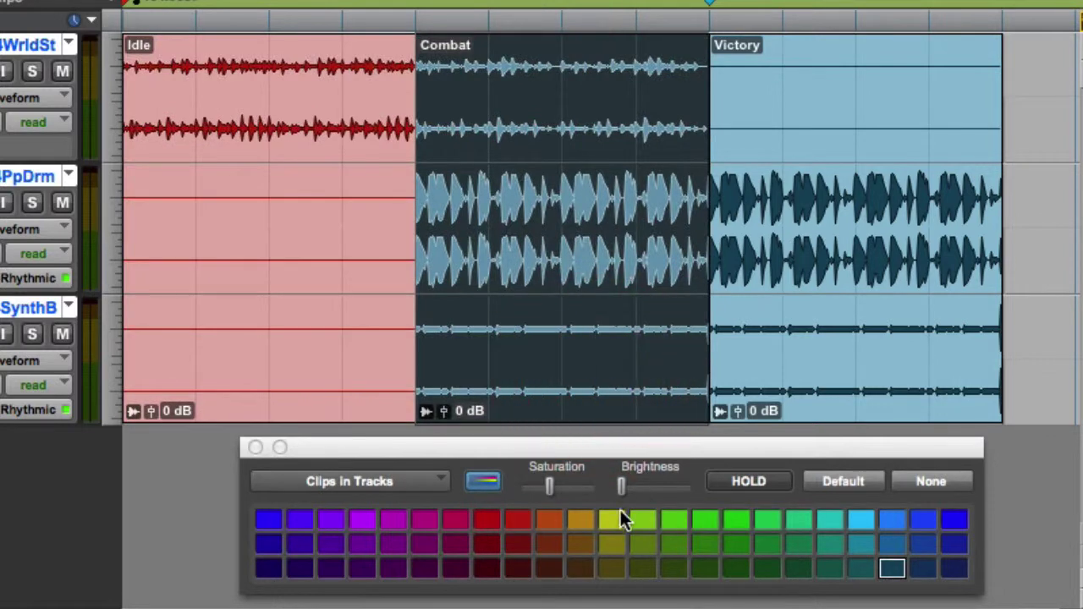
pyautogui.click(618, 518)
pyautogui.click(822, 372)
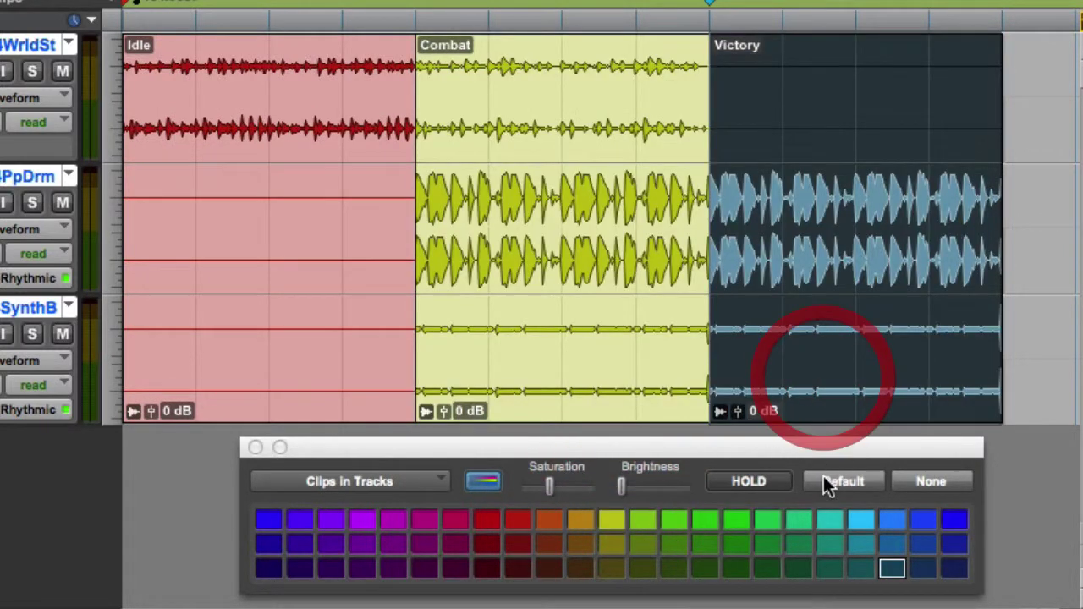
pyautogui.click(736, 518)
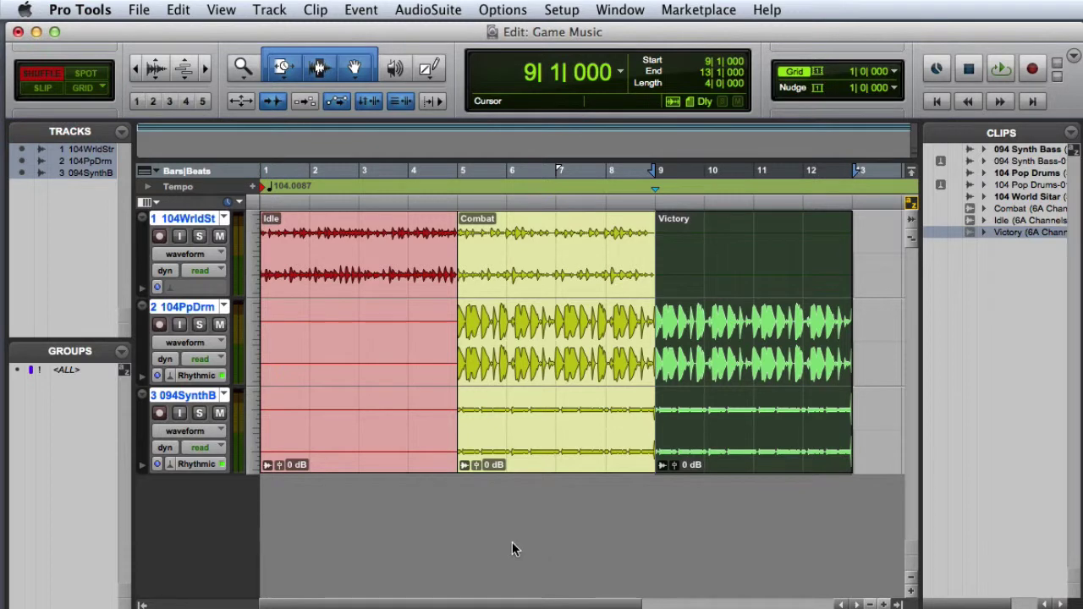
pyautogui.press('F4')
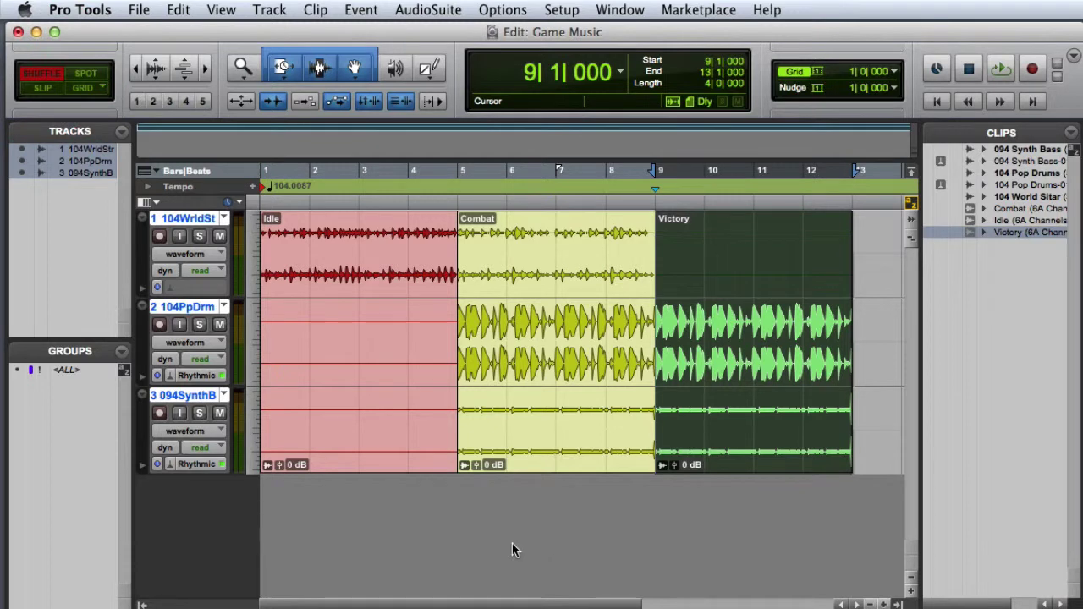
pyautogui.click(410, 174)
pyautogui.press('space')
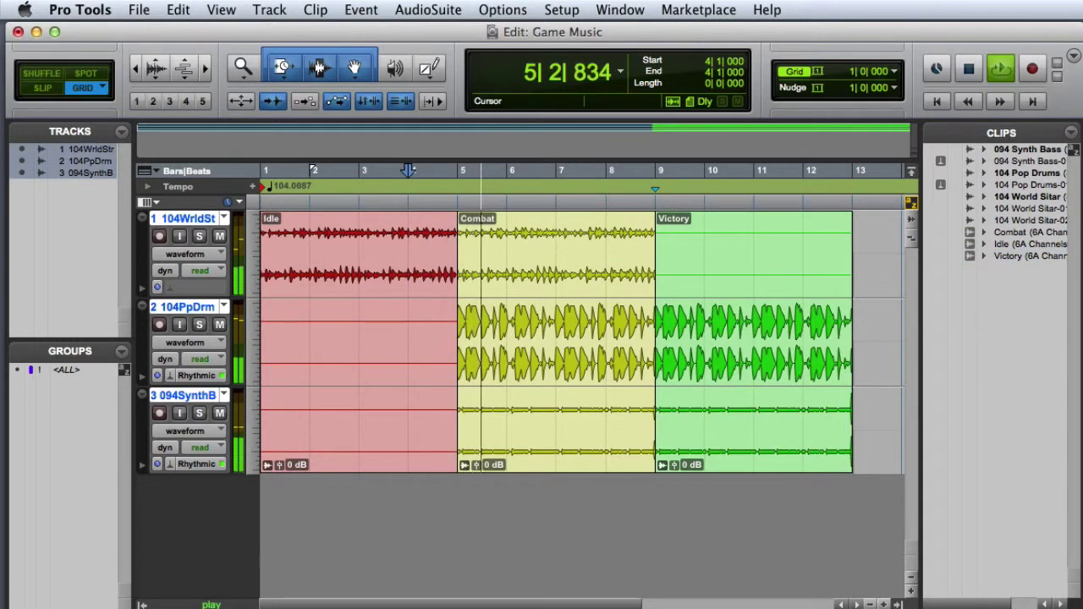
pyautogui.press('space')
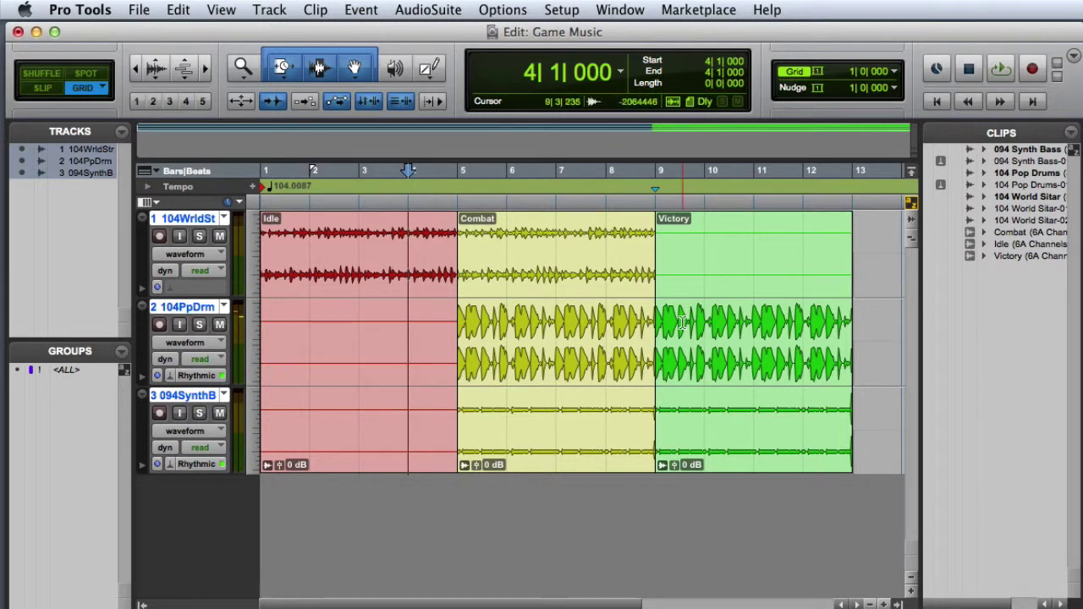
pyautogui.click(611, 168)
pyautogui.press('space')
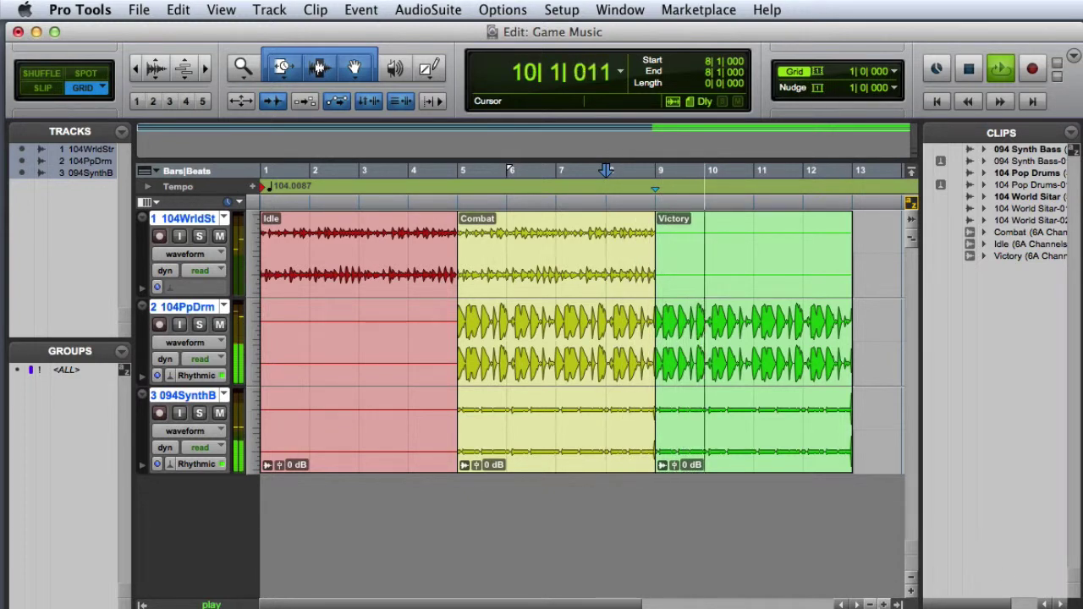
pyautogui.press('space')
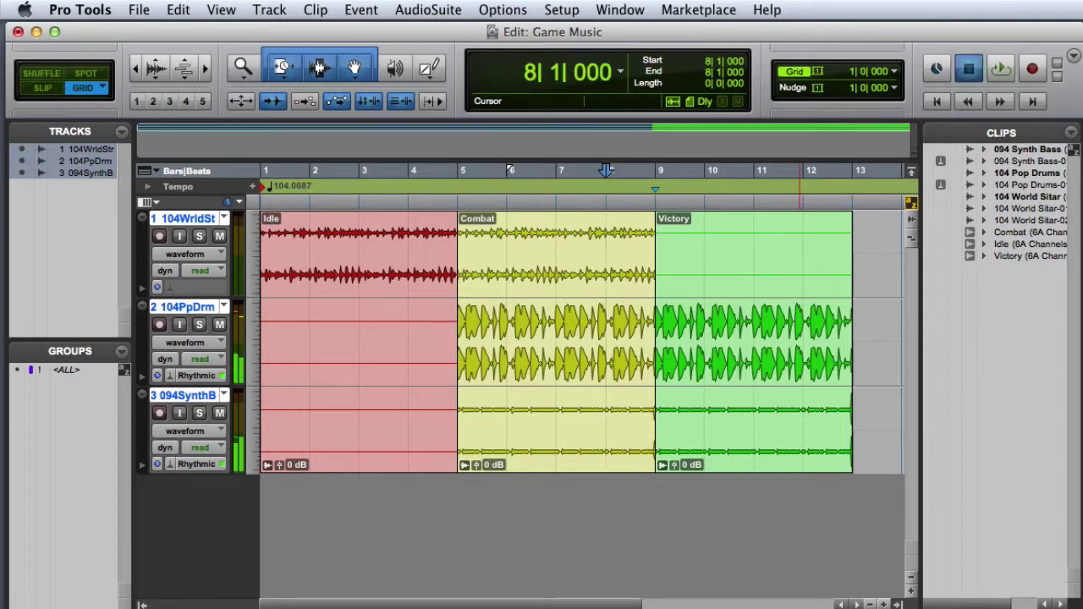
pyautogui.press('F1')
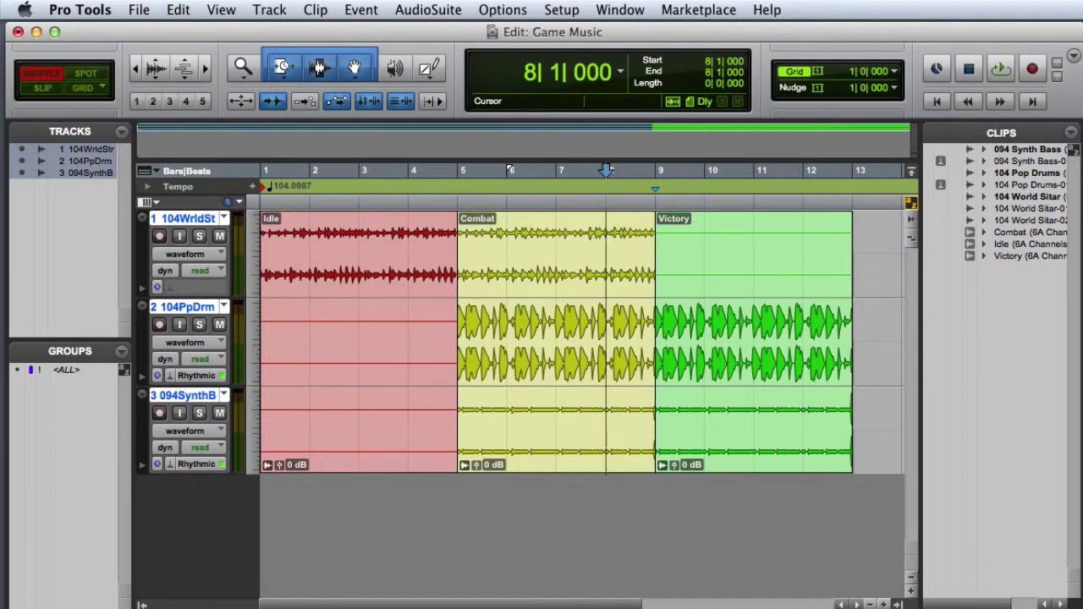
# - In Shuffle mode, move the Idle clips after Combat so Combat starts at bar 1
pyautogui.click(557, 436)
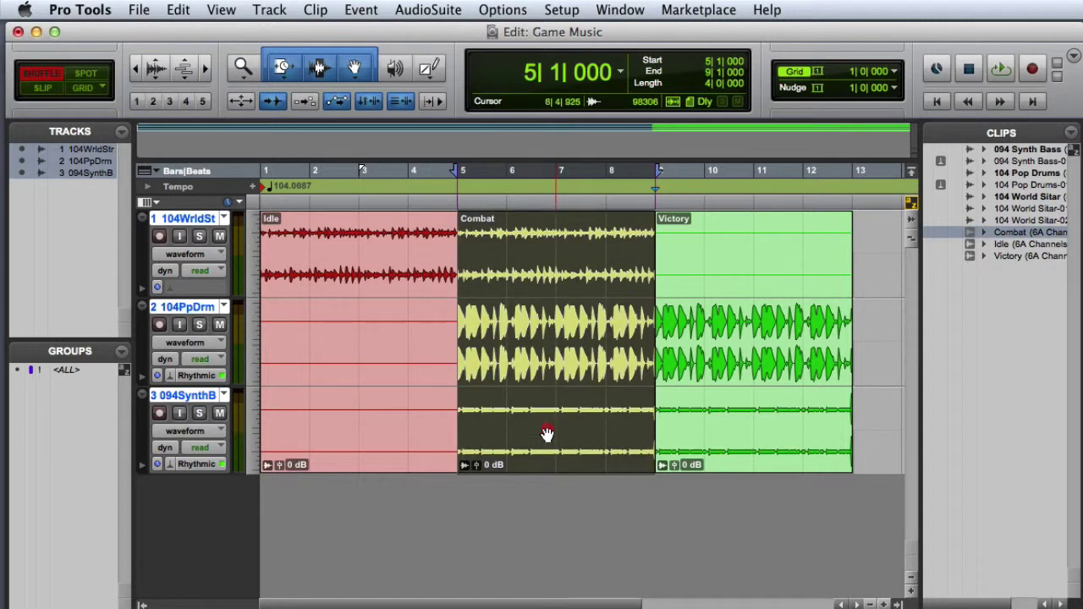
pyautogui.click(307, 415)
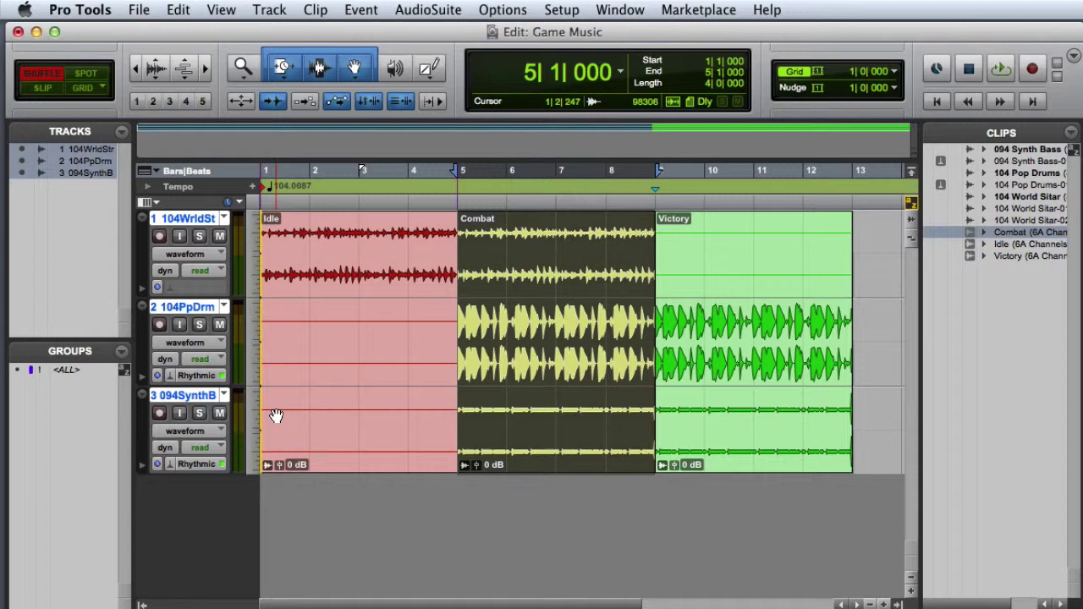
pyautogui.moveTo(276, 416); pyautogui.dragTo(423, 414)
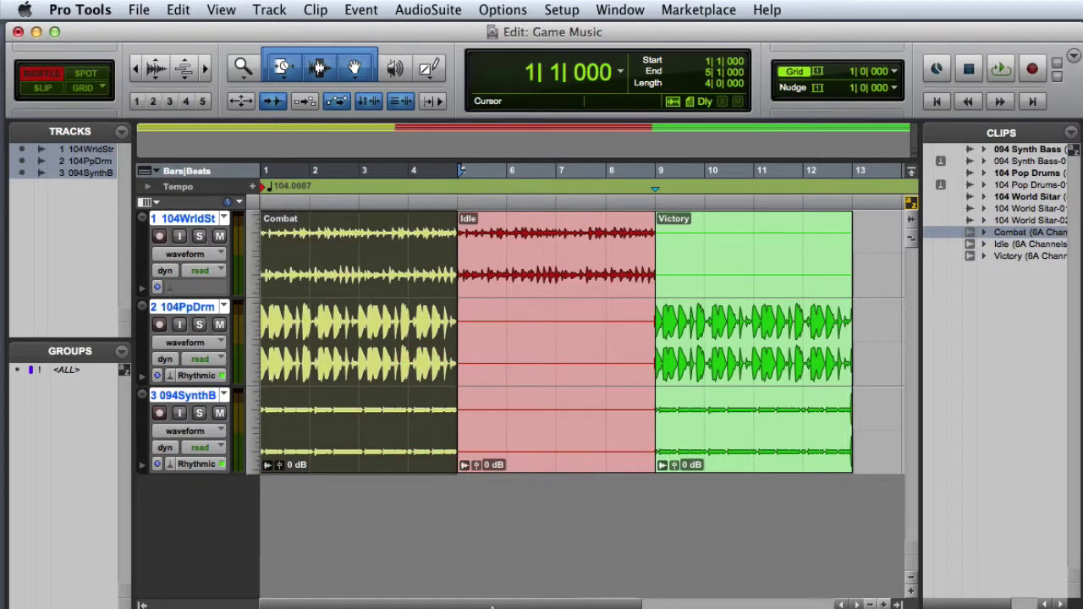
# - Audition the Combat-to-Idle transition near bar 4 and the Idle-to-Victory transition before bar 8
pyautogui.click(412, 169)
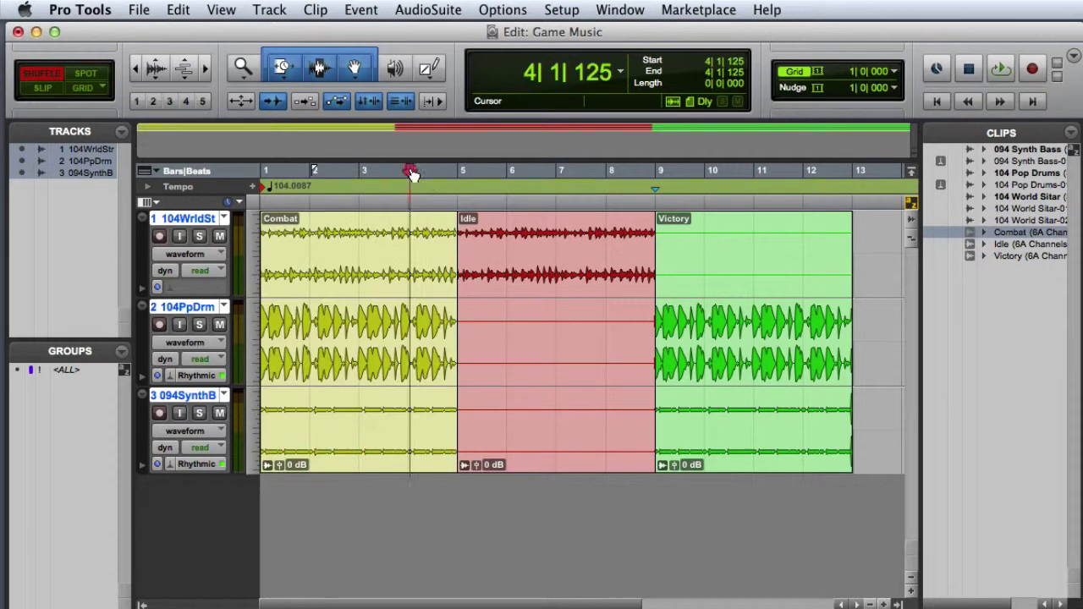
pyautogui.press('space')
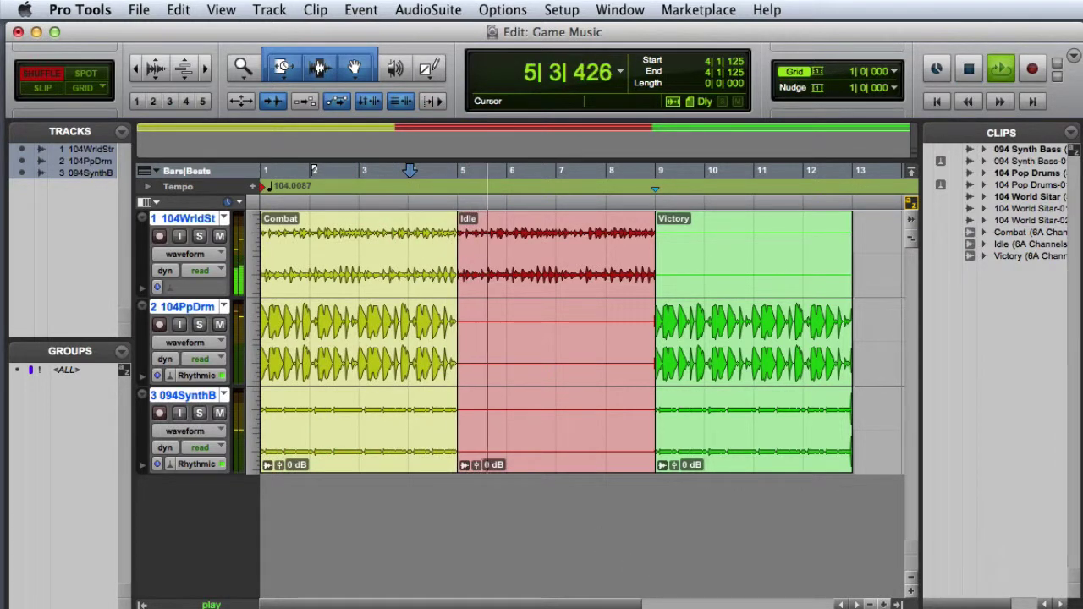
pyautogui.press('space')
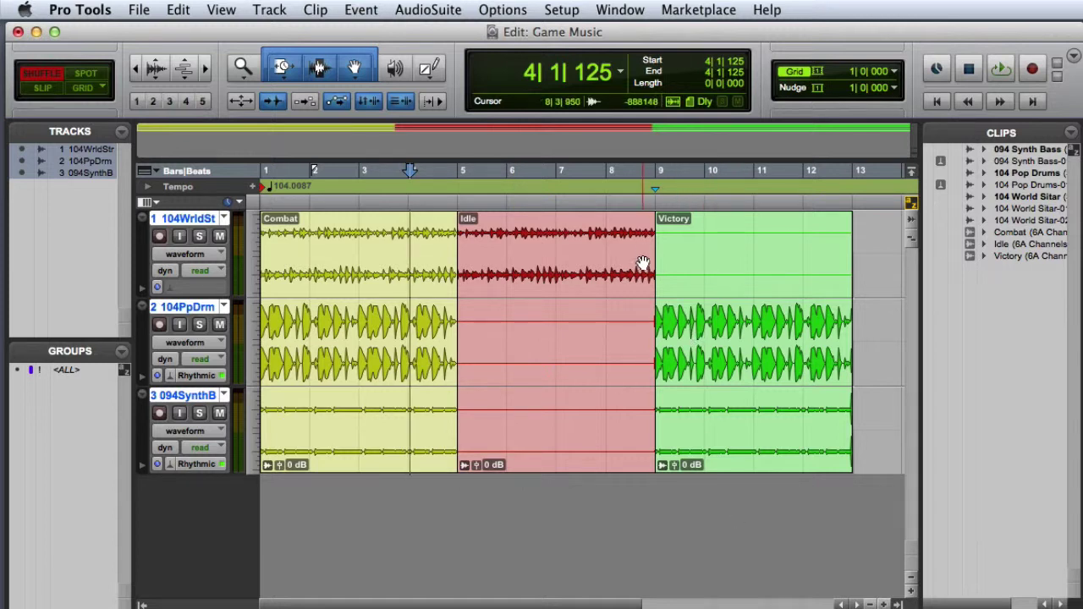
pyautogui.click(605, 172)
pyautogui.press('space')
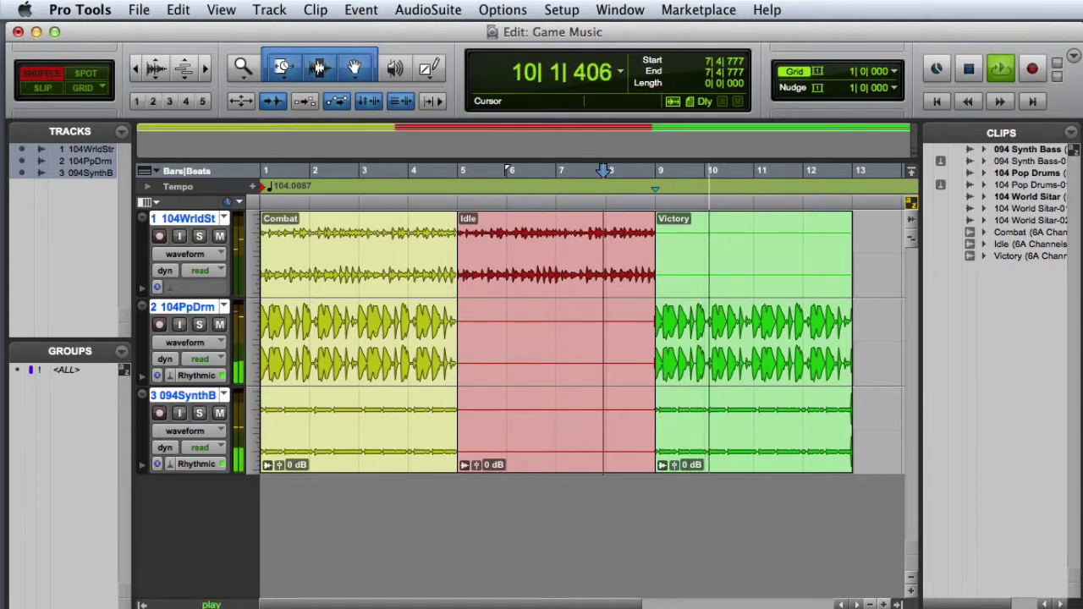
pyautogui.press('space')
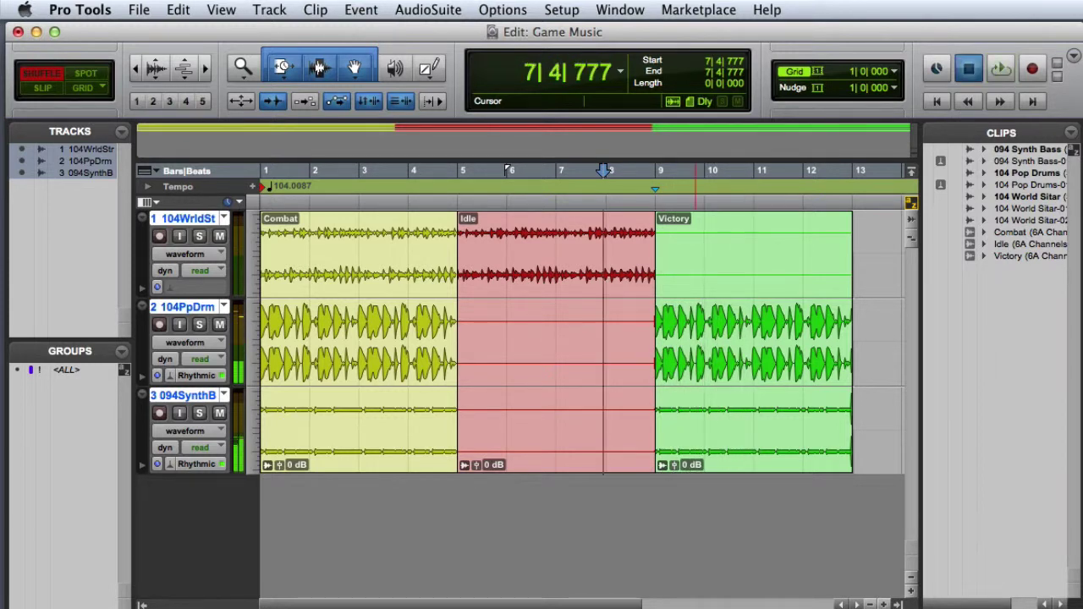